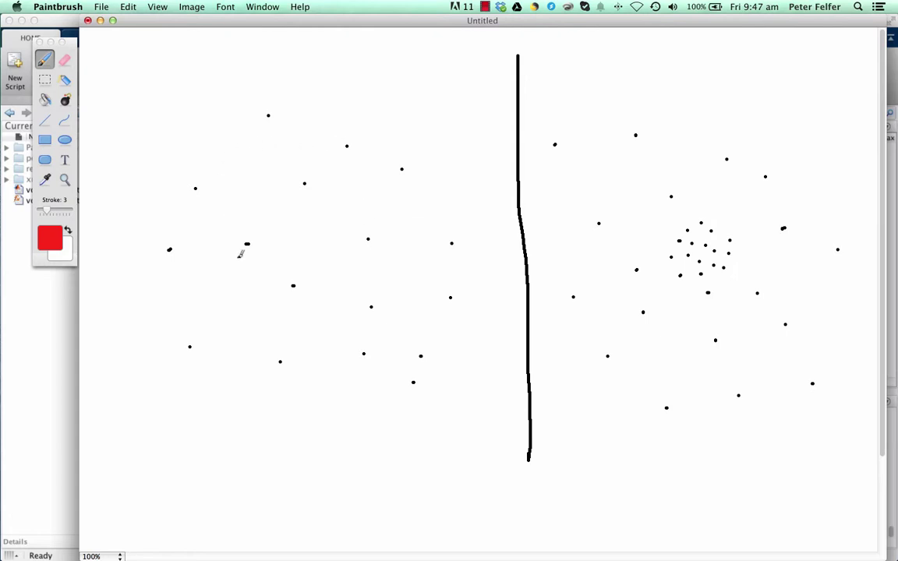
Write red R and C labels above the left and right dot fields.
{"action": "left_click_drag", "start_coordinate": [295, 39], "coordinate": [289, 78]}
{"action": "left_click_drag", "start_coordinate": [279, 38], "coordinate": [315, 76]}
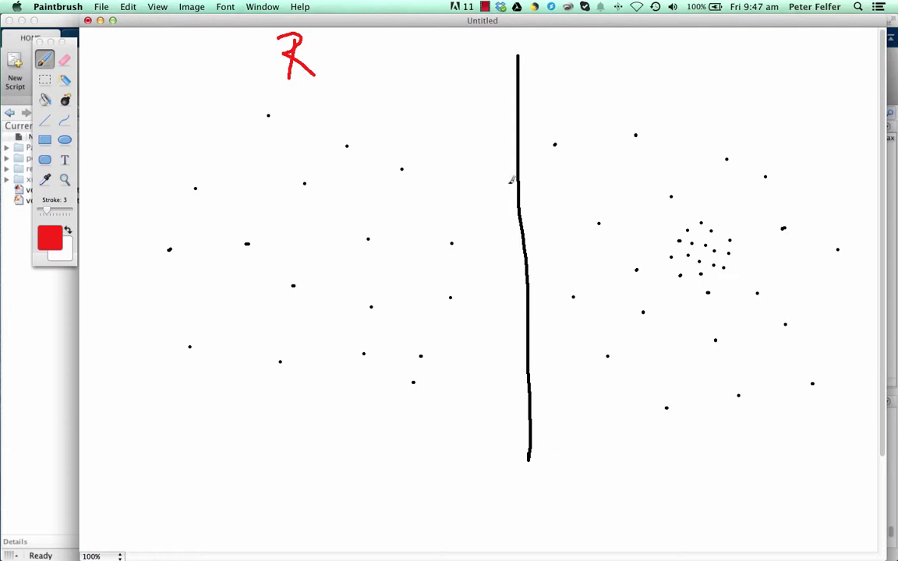
{"action": "mouse_move", "coordinate": [702, 49]}
{"action": "left_mouse_down"}
{"action": "mouse_move", "coordinate": [682, 68]}
{"action": "mouse_move", "coordinate": [717, 77]}
{"action": "left_mouse_up"}
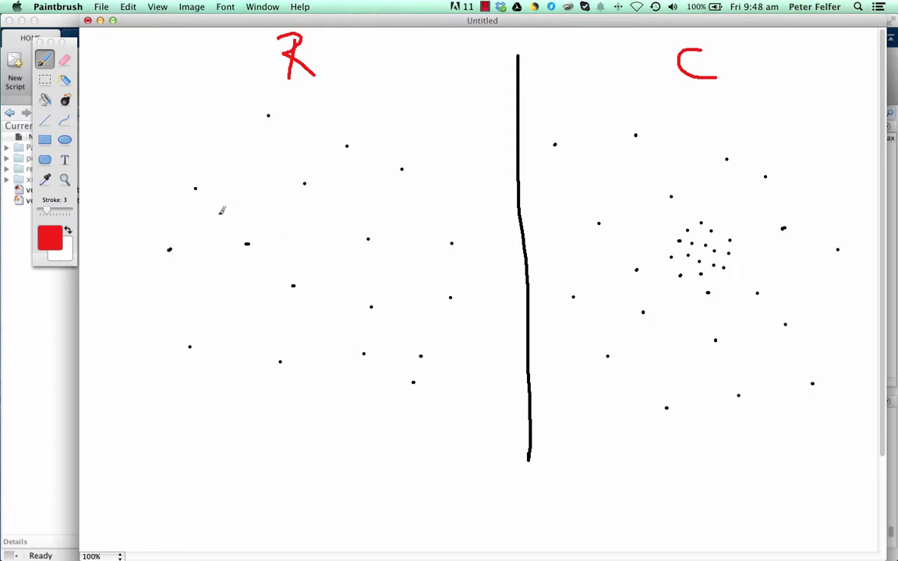
Draw a red pentagon around a left-side dot and hatch its interior.
{"action": "mouse_move", "coordinate": [200, 231]}
{"action": "left_mouse_down"}
{"action": "mouse_move", "coordinate": [241, 182]}
{"action": "mouse_move", "coordinate": [303, 211]}
{"action": "mouse_move", "coordinate": [293, 228]}
{"action": "left_mouse_up"}
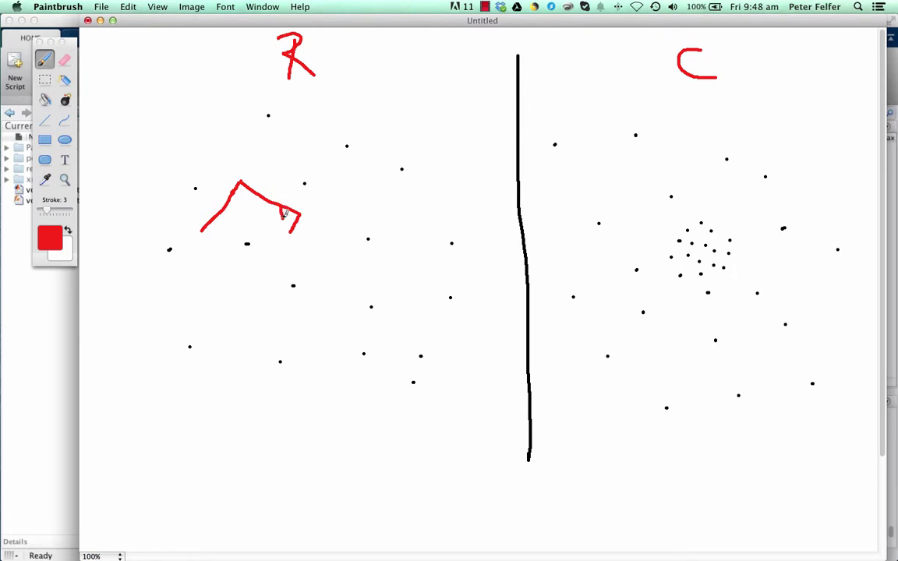
{"action": "mouse_move", "coordinate": [283, 207]}
{"action": "left_mouse_down"}
{"action": "mouse_move", "coordinate": [294, 248]}
{"action": "mouse_move", "coordinate": [261, 289]}
{"action": "left_mouse_up"}
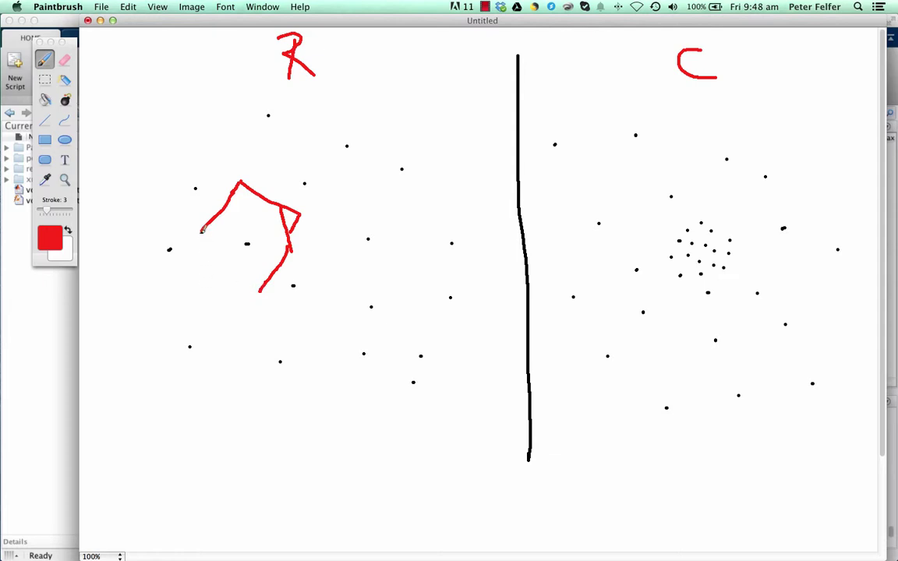
{"action": "mouse_move", "coordinate": [201, 232]}
{"action": "left_mouse_down"}
{"action": "mouse_move", "coordinate": [216, 297]}
{"action": "mouse_move", "coordinate": [260, 290]}
{"action": "left_mouse_up"}
{"action": "mouse_move", "coordinate": [277, 204]}
{"action": "left_mouse_down"}
{"action": "mouse_move", "coordinate": [288, 261]}
{"action": "mouse_move", "coordinate": [268, 282]}
{"action": "left_mouse_up"}
{"action": "mouse_move", "coordinate": [243, 207]}
{"action": "left_mouse_down"}
{"action": "mouse_move", "coordinate": [262, 288]}
{"action": "mouse_move", "coordinate": [244, 308]}
{"action": "mouse_move", "coordinate": [227, 292]}
{"action": "left_mouse_up"}
{"action": "left_click_drag", "start_coordinate": [209, 204], "coordinate": [218, 282]}
{"action": "left_click_drag", "start_coordinate": [201, 226], "coordinate": [210, 271]}
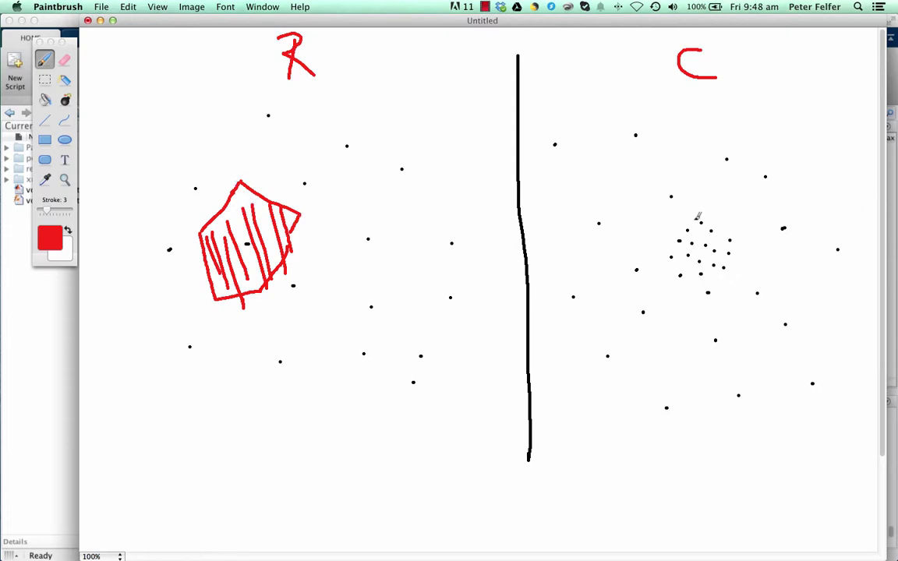
Mark the dense cluster's top in red, add a hexagon right of the divider, and start arrowed axes bottom-left.
{"action": "mouse_move", "coordinate": [689, 219]}
{"action": "left_mouse_down"}
{"action": "mouse_move", "coordinate": [696, 227]}
{"action": "mouse_move", "coordinate": [707, 222]}
{"action": "mouse_move", "coordinate": [694, 203]}
{"action": "mouse_move", "coordinate": [701, 204]}
{"action": "mouse_move", "coordinate": [697, 245]}
{"action": "mouse_move", "coordinate": [710, 239]}
{"action": "mouse_move", "coordinate": [705, 253]}
{"action": "mouse_move", "coordinate": [699, 240]}
{"action": "mouse_move", "coordinate": [715, 243]}
{"action": "mouse_move", "coordinate": [709, 248]}
{"action": "left_mouse_up"}
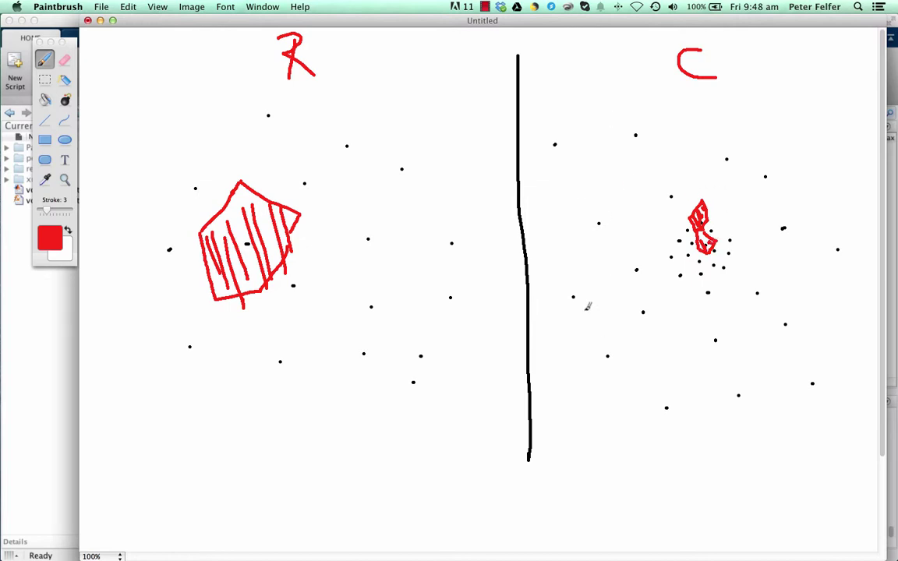
{"action": "mouse_move", "coordinate": [538, 285]}
{"action": "left_mouse_down"}
{"action": "mouse_move", "coordinate": [561, 325]}
{"action": "mouse_move", "coordinate": [581, 329]}
{"action": "mouse_move", "coordinate": [615, 317]}
{"action": "mouse_move", "coordinate": [620, 285]}
{"action": "mouse_move", "coordinate": [616, 314]}
{"action": "mouse_move", "coordinate": [598, 266]}
{"action": "mouse_move", "coordinate": [617, 282]}
{"action": "mouse_move", "coordinate": [574, 258]}
{"action": "mouse_move", "coordinate": [599, 269]}
{"action": "mouse_move", "coordinate": [569, 261]}
{"action": "mouse_move", "coordinate": [547, 282]}
{"action": "mouse_move", "coordinate": [571, 266]}
{"action": "mouse_move", "coordinate": [550, 273]}
{"action": "mouse_move", "coordinate": [560, 301]}
{"action": "mouse_move", "coordinate": [556, 266]}
{"action": "mouse_move", "coordinate": [582, 301]}
{"action": "mouse_move", "coordinate": [597, 297]}
{"action": "mouse_move", "coordinate": [594, 269]}
{"action": "mouse_move", "coordinate": [615, 295]}
{"action": "left_mouse_up"}
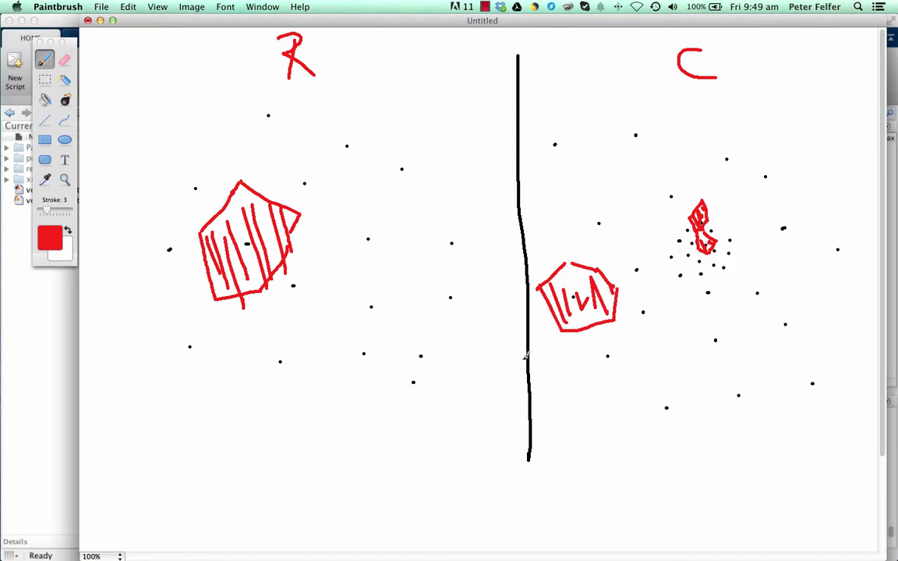
{"action": "mouse_move", "coordinate": [205, 385]}
{"action": "left_mouse_down"}
{"action": "mouse_move", "coordinate": [219, 517]}
{"action": "mouse_move", "coordinate": [382, 516]}
{"action": "left_mouse_up"}
{"action": "left_click_drag", "start_coordinate": [195, 395], "coordinate": [216, 399]}
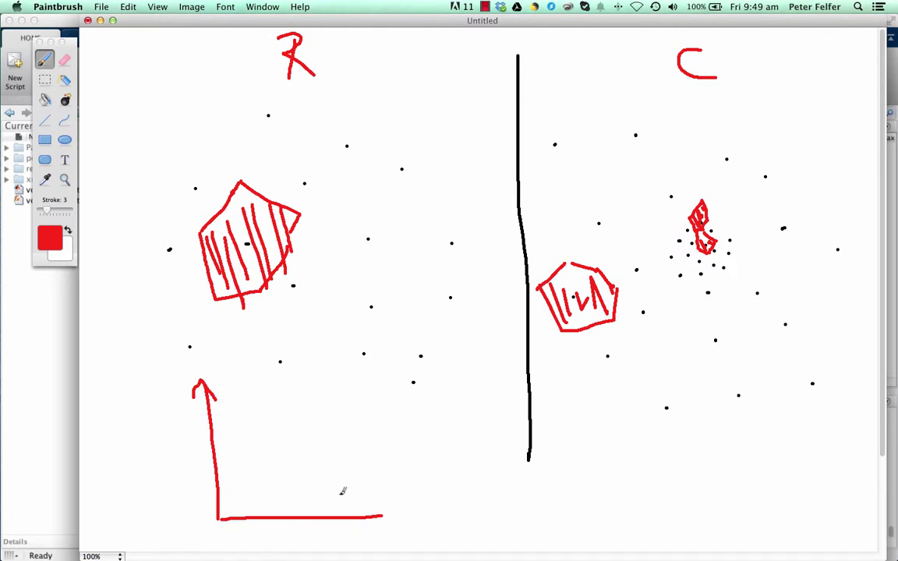
Finish the left graph's axes, label them f and v, and draw a single-peak curve.
{"action": "left_click_drag", "start_coordinate": [364, 508], "coordinate": [380, 527]}
{"action": "mouse_move", "coordinate": [179, 405]}
{"action": "left_mouse_down"}
{"action": "mouse_move", "coordinate": [172, 425]}
{"action": "mouse_move", "coordinate": [178, 421]}
{"action": "left_mouse_up"}
{"action": "mouse_move", "coordinate": [343, 524]}
{"action": "left_mouse_down"}
{"action": "mouse_move", "coordinate": [352, 540]}
{"action": "mouse_move", "coordinate": [360, 525]}
{"action": "left_mouse_up"}
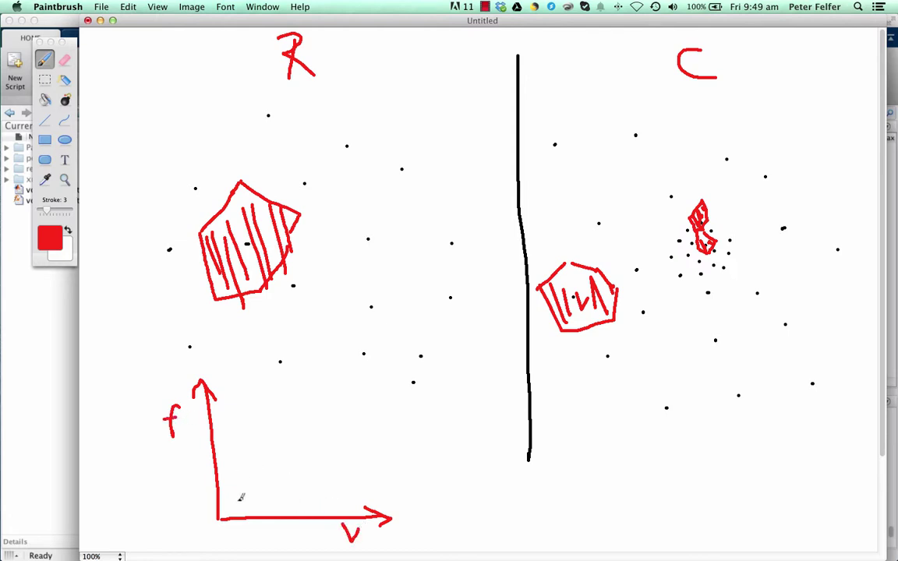
{"action": "mouse_move", "coordinate": [221, 516]}
{"action": "left_mouse_down"}
{"action": "mouse_move", "coordinate": [244, 426]}
{"action": "mouse_move", "coordinate": [260, 415]}
{"action": "mouse_move", "coordinate": [306, 489]}
{"action": "mouse_move", "coordinate": [364, 511]}
{"action": "left_mouse_up"}
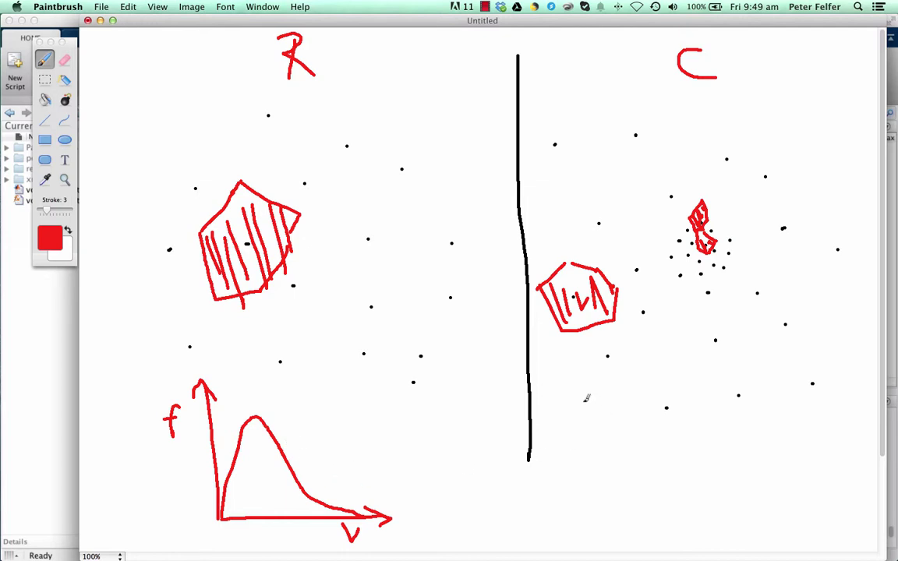
Draw arrowed axes on the right with a two-peaked curve and hatch both peaks.
{"action": "left_click_drag", "start_coordinate": [577, 392], "coordinate": [585, 512]}
{"action": "mouse_move", "coordinate": [568, 398]}
{"action": "left_mouse_down"}
{"action": "mouse_move", "coordinate": [575, 385]}
{"action": "mouse_move", "coordinate": [581, 398]}
{"action": "left_mouse_up"}
{"action": "left_click_drag", "start_coordinate": [584, 516], "coordinate": [750, 507]}
{"action": "left_click_drag", "start_coordinate": [750, 507], "coordinate": [736, 515]}
{"action": "mouse_move", "coordinate": [589, 505]}
{"action": "left_mouse_down"}
{"action": "mouse_move", "coordinate": [594, 475]}
{"action": "mouse_move", "coordinate": [604, 468]}
{"action": "mouse_move", "coordinate": [615, 478]}
{"action": "mouse_move", "coordinate": [633, 409]}
{"action": "mouse_move", "coordinate": [670, 461]}
{"action": "mouse_move", "coordinate": [735, 503]}
{"action": "left_mouse_up"}
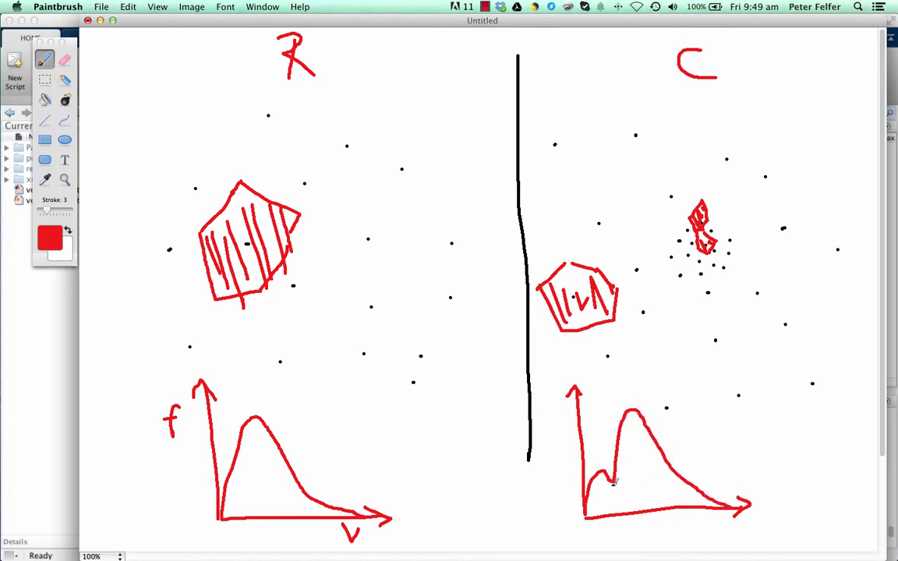
{"action": "mouse_move", "coordinate": [607, 457]}
{"action": "left_mouse_down"}
{"action": "mouse_move", "coordinate": [620, 518]}
{"action": "mouse_move", "coordinate": [600, 477]}
{"action": "mouse_move", "coordinate": [594, 512]}
{"action": "mouse_move", "coordinate": [606, 486]}
{"action": "mouse_move", "coordinate": [609, 506]}
{"action": "mouse_move", "coordinate": [620, 492]}
{"action": "mouse_move", "coordinate": [620, 448]}
{"action": "mouse_move", "coordinate": [632, 422]}
{"action": "mouse_move", "coordinate": [656, 433]}
{"action": "mouse_move", "coordinate": [657, 449]}
{"action": "mouse_move", "coordinate": [621, 465]}
{"action": "mouse_move", "coordinate": [685, 467]}
{"action": "left_mouse_up"}
{"action": "mouse_move", "coordinate": [628, 491]}
{"action": "left_mouse_down"}
{"action": "mouse_move", "coordinate": [677, 492]}
{"action": "mouse_move", "coordinate": [668, 472]}
{"action": "left_mouse_up"}
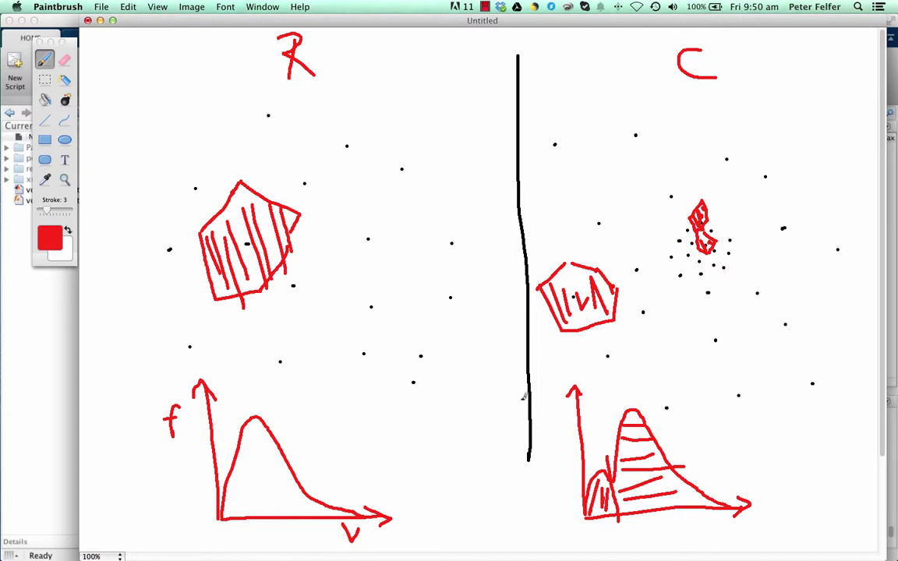
Rerun voronoi_clustering from MATLAB's command history and move its window to the top-left corner.
{"action": "left_click", "coordinate": [50, 396]}
{"action": "left_click", "coordinate": [322, 148]}
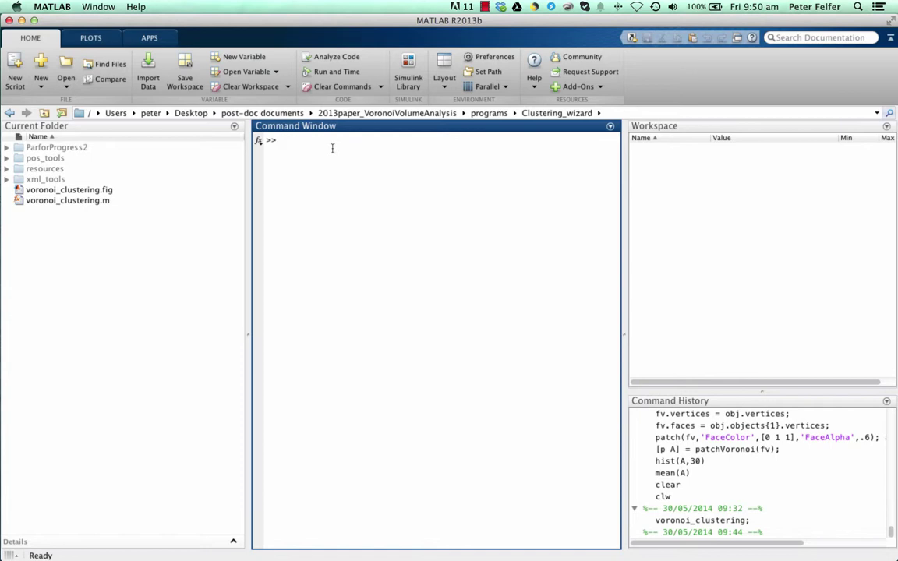
{"action": "key", "text": "Up"}
{"action": "key", "text": "Up"}
{"action": "key", "text": "Return"}
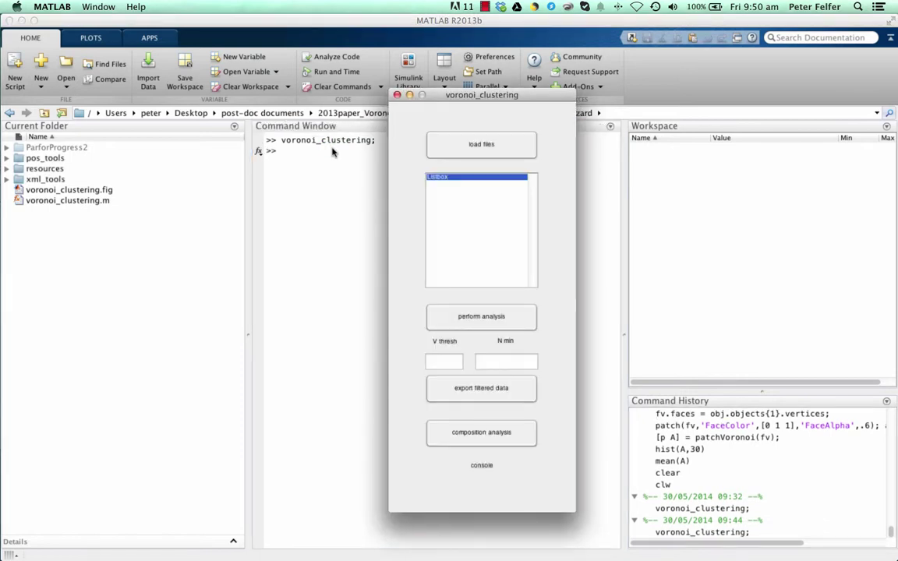
{"action": "left_click_drag", "start_coordinate": [499, 94], "coordinate": [130, 9]}
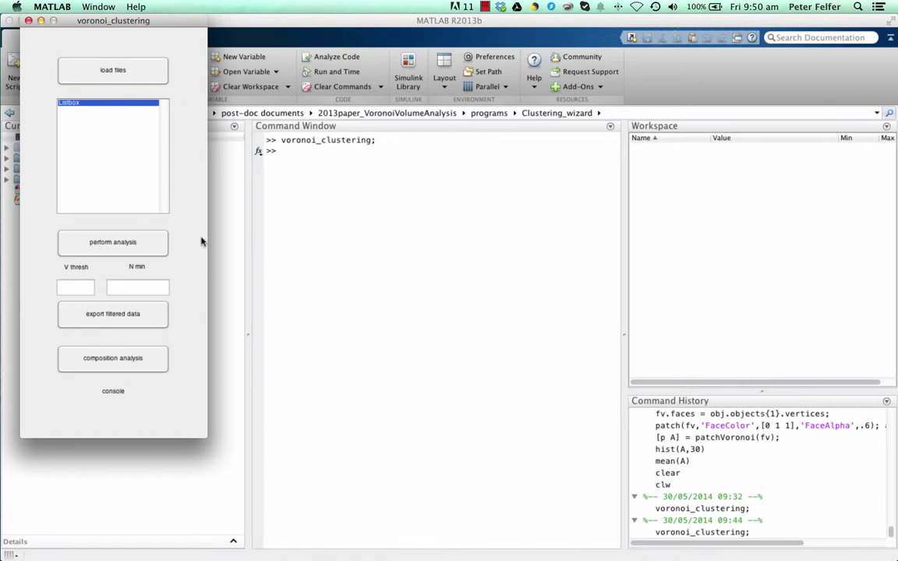
Load the Clark04_16021_bulk .pos and .xrng files from the NiAl prec folder.
{"action": "left_click", "coordinate": [113, 72]}
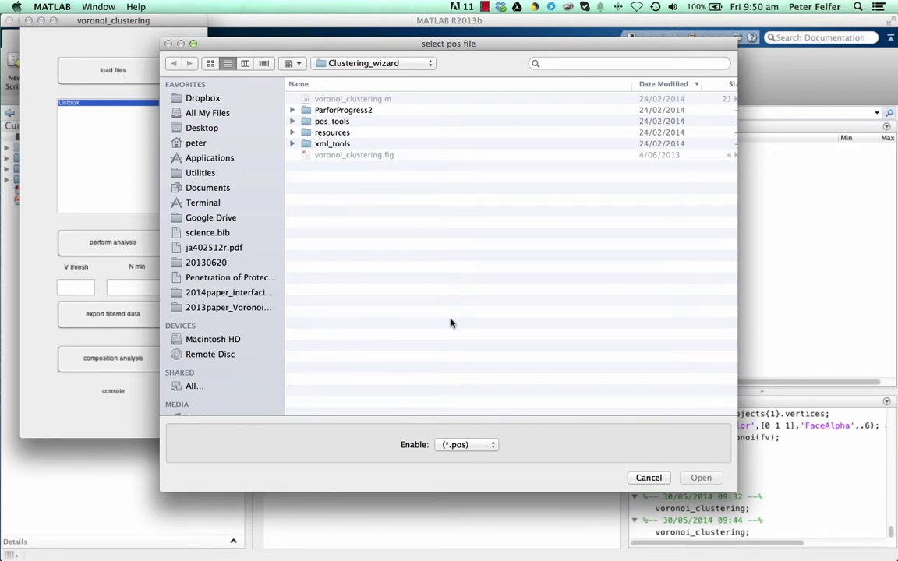
{"action": "left_click", "coordinate": [480, 444]}
{"action": "left_click", "coordinate": [513, 443]}
{"action": "key", "text": "super+Up"}
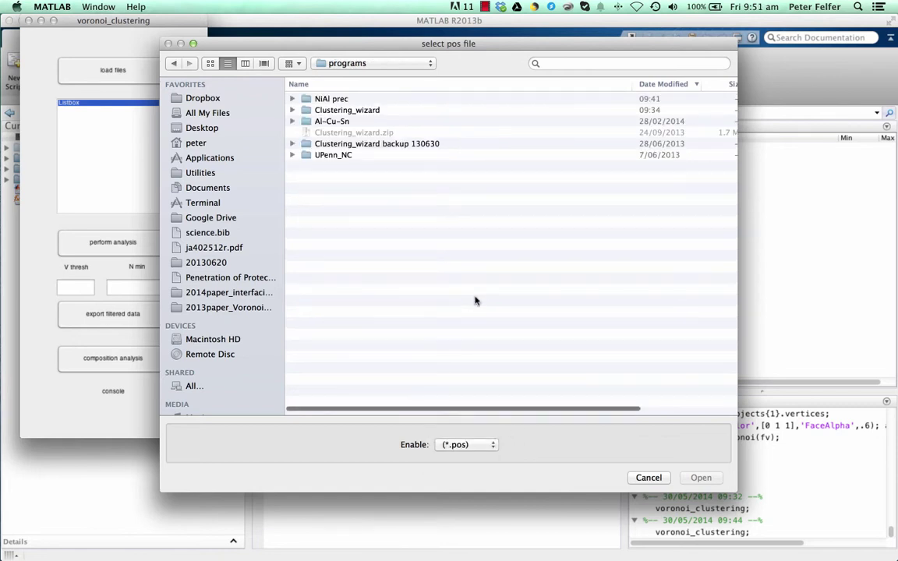
{"action": "double_click", "coordinate": [332, 101]}
{"action": "left_click", "coordinate": [327, 109]}
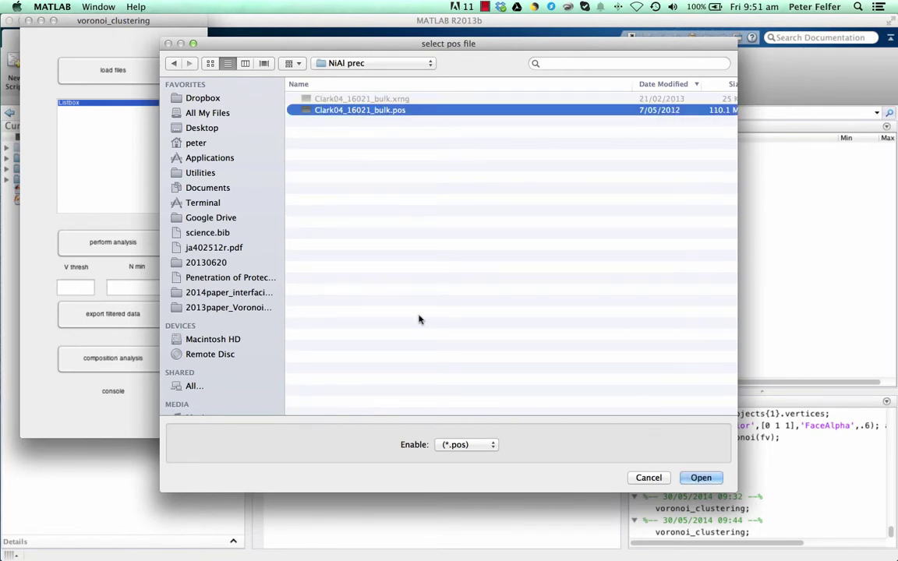
{"action": "left_click", "coordinate": [701, 479]}
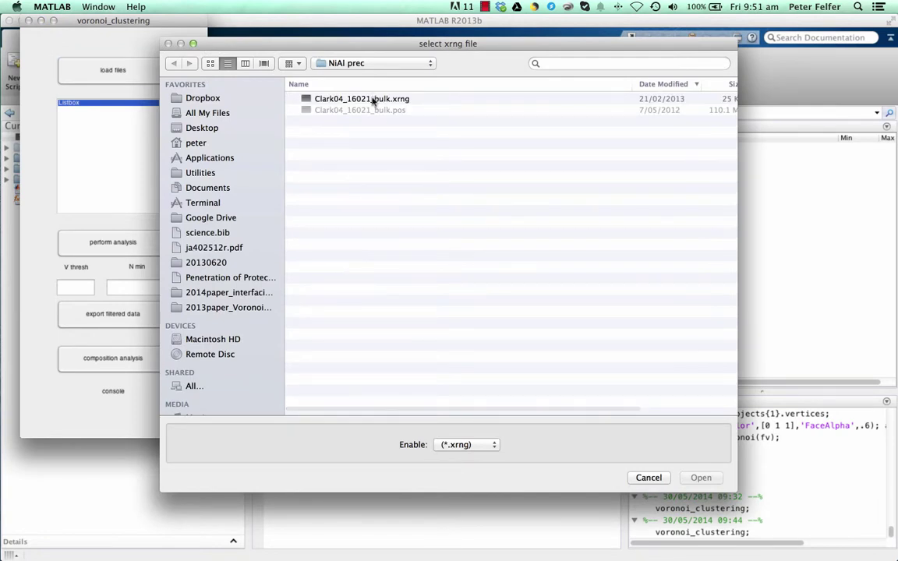
{"action": "left_click", "coordinate": [326, 100]}
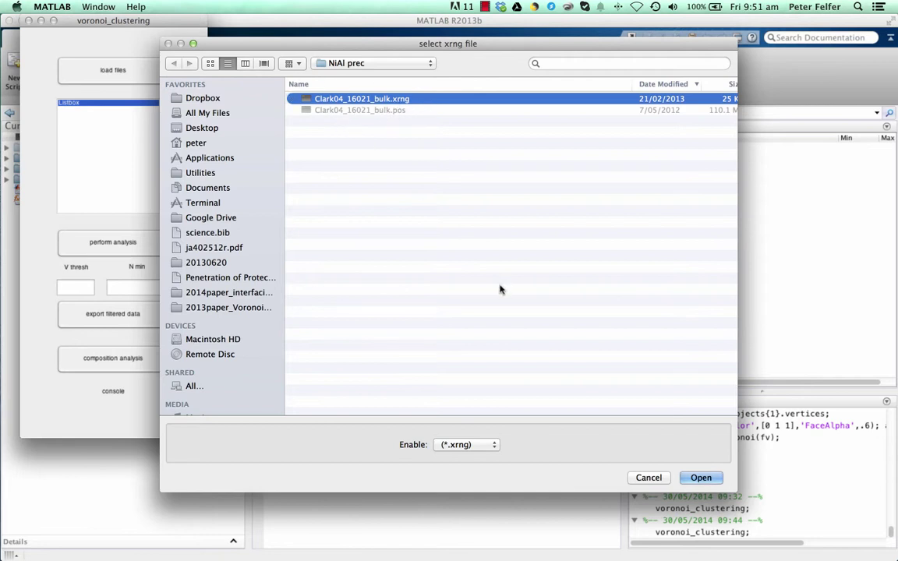
{"action": "left_click", "coordinate": [701, 477]}
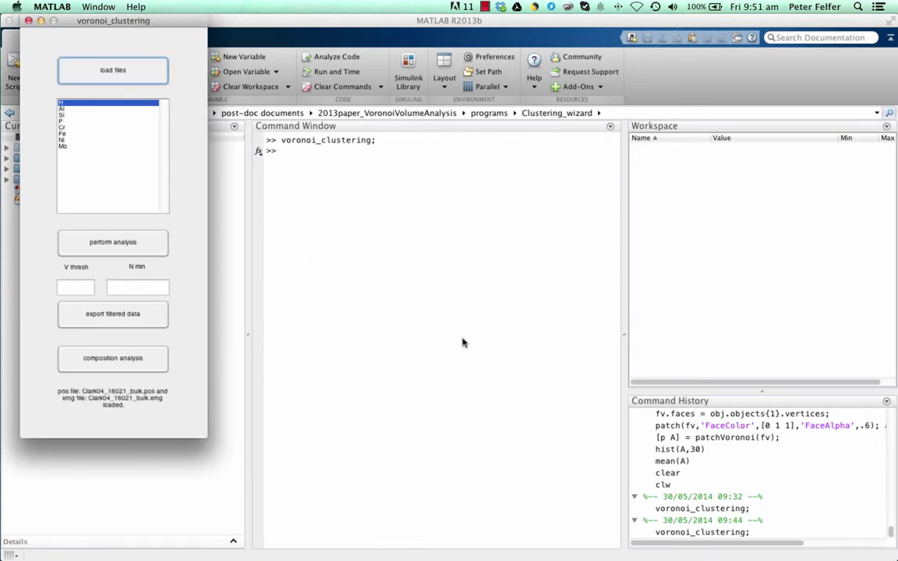
Select both Al and Ni in the voronoi_clustering element list.
{"action": "left_click", "coordinate": [78, 109]}
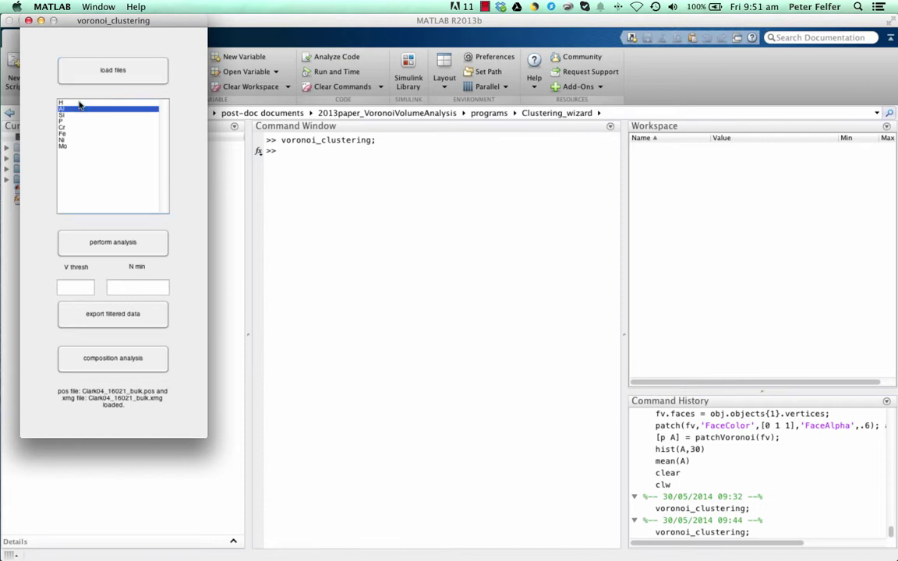
{"action": "left_click", "coordinate": [78, 104]}
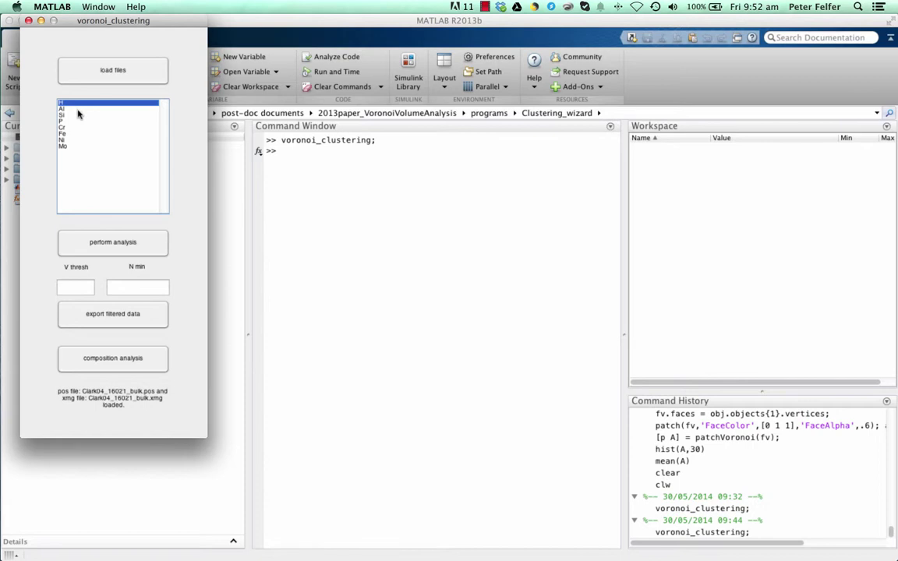
{"action": "left_click", "coordinate": [78, 110]}
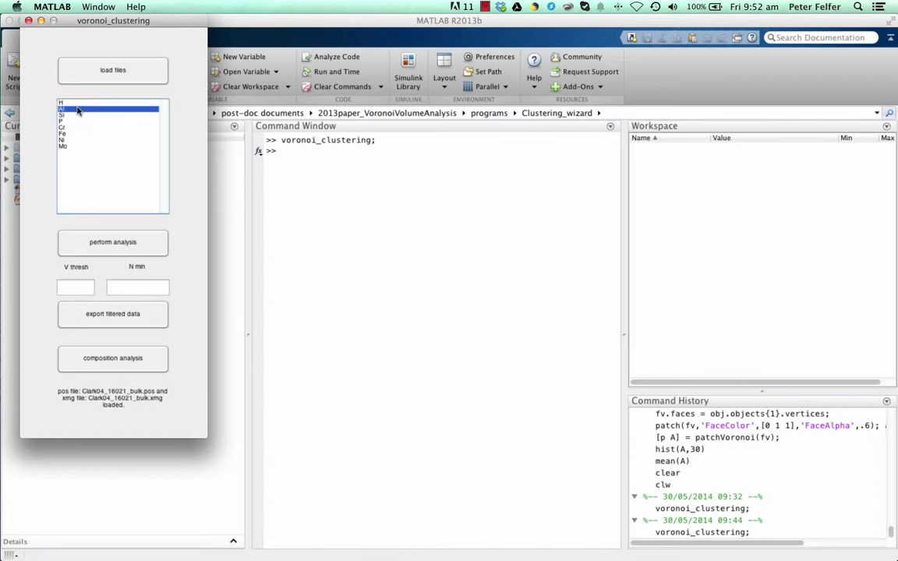
{"action": "left_click", "coordinate": [77, 105]}
{"action": "left_click", "coordinate": [76, 110]}
{"action": "left_click", "coordinate": [69, 140], "text": "super"}
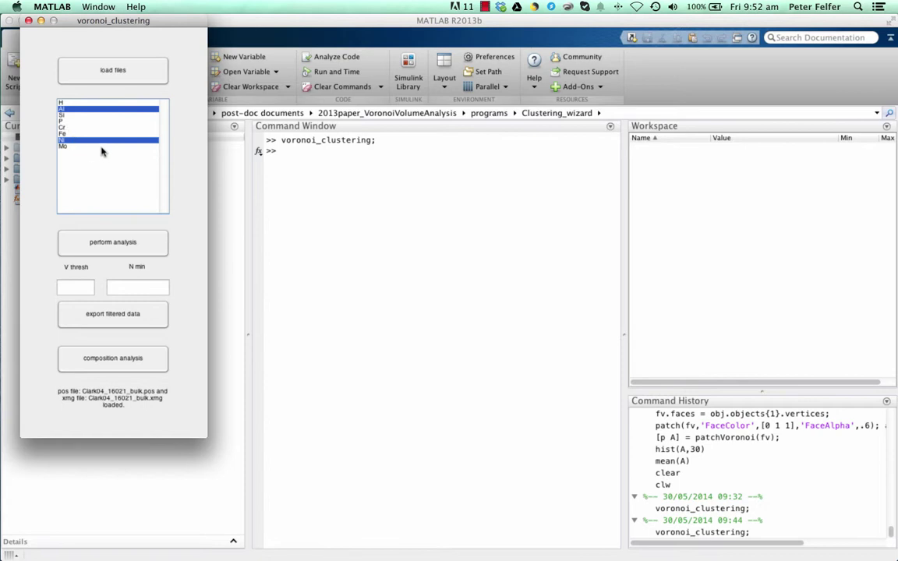
Start the Al–Ni Voronoi analysis and show all open windows in Mission Control.
{"action": "left_click", "coordinate": [113, 243]}
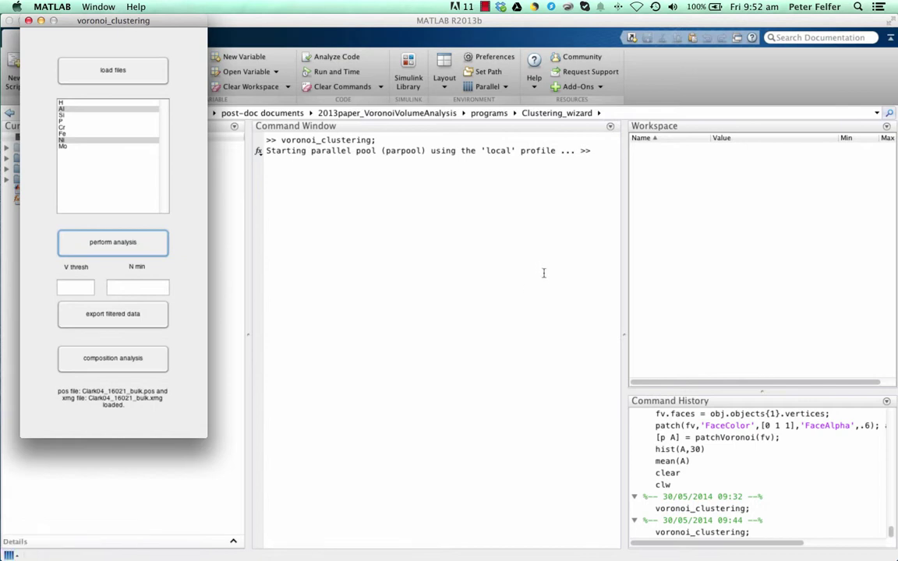
{"action": "key", "text": "ctrl+Up"}
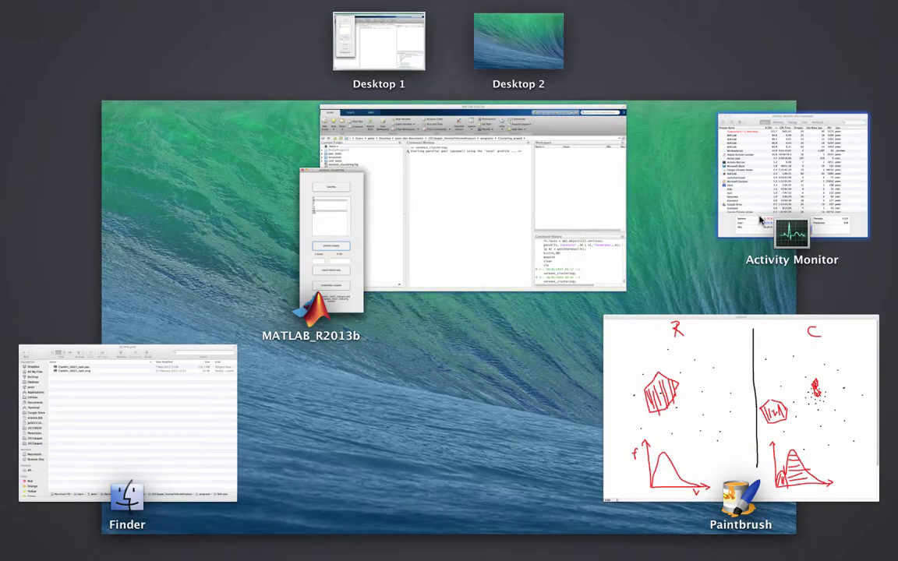
Bring Activity Monitor forward to watch MATLAB's CPU use during the analysis.
{"action": "left_click", "coordinate": [761, 223]}
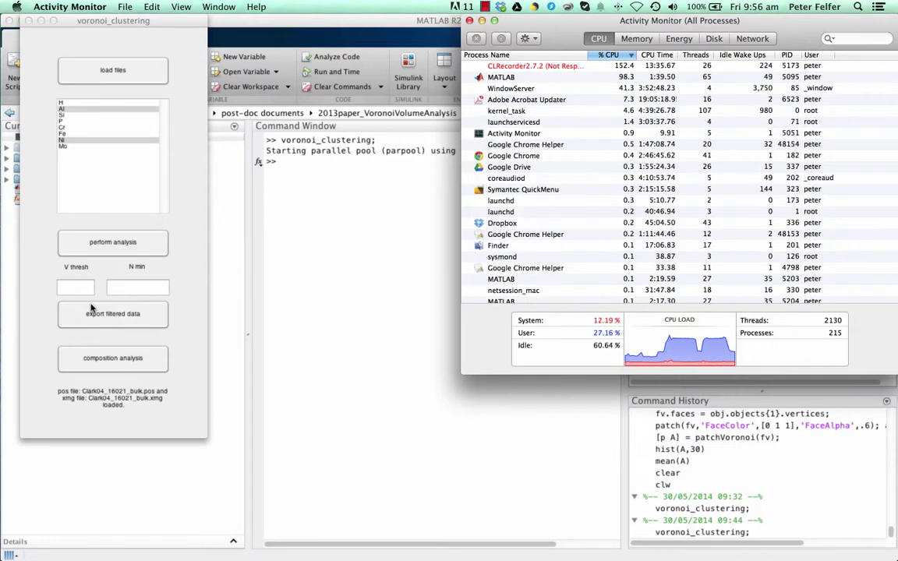
Bring the clustering significance message (5.83% vs 0.366% limit) forward and move it toward the middle.
{"action": "left_click", "coordinate": [90, 308]}
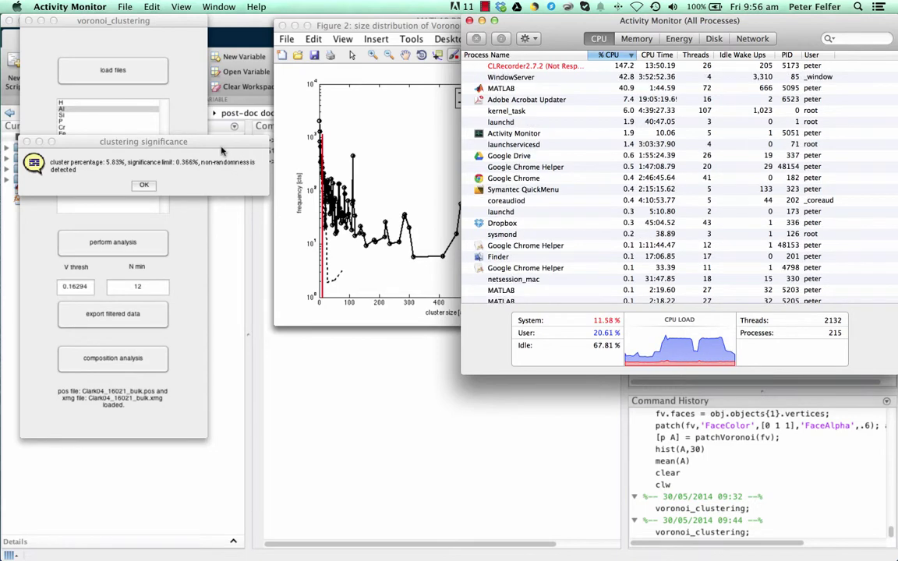
{"action": "left_click", "coordinate": [220, 145]}
{"action": "left_click_drag", "start_coordinate": [219, 145], "coordinate": [416, 117]}
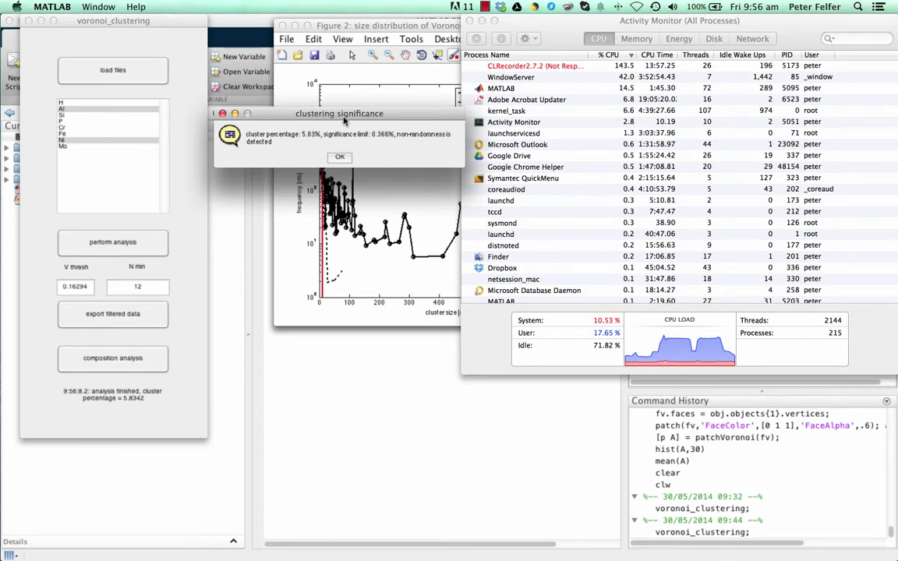
Place Figure 1's Voronoi volume plot beside the cluster size distribution plot and dismiss the significance message.
{"action": "left_click_drag", "start_coordinate": [348, 120], "coordinate": [417, 384]}
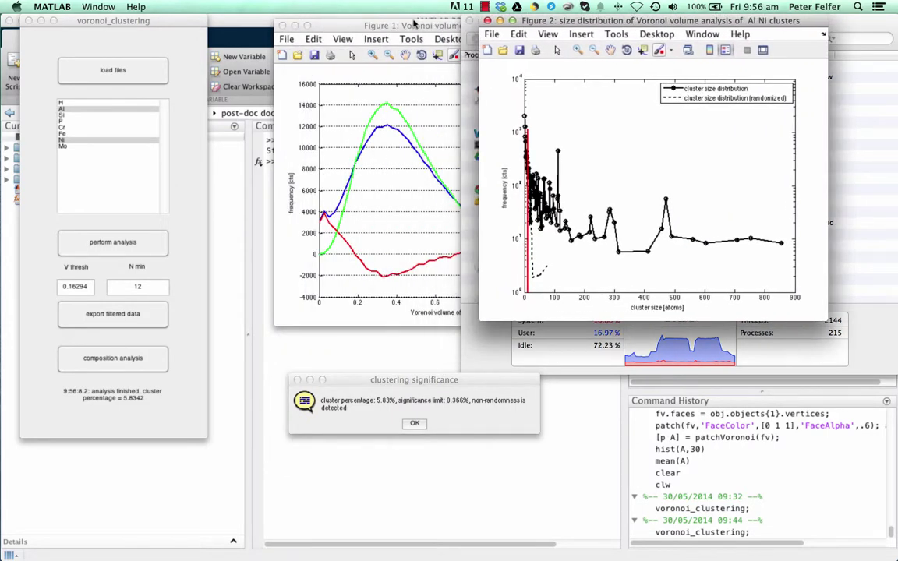
{"action": "left_click_drag", "start_coordinate": [372, 22], "coordinate": [260, 5]}
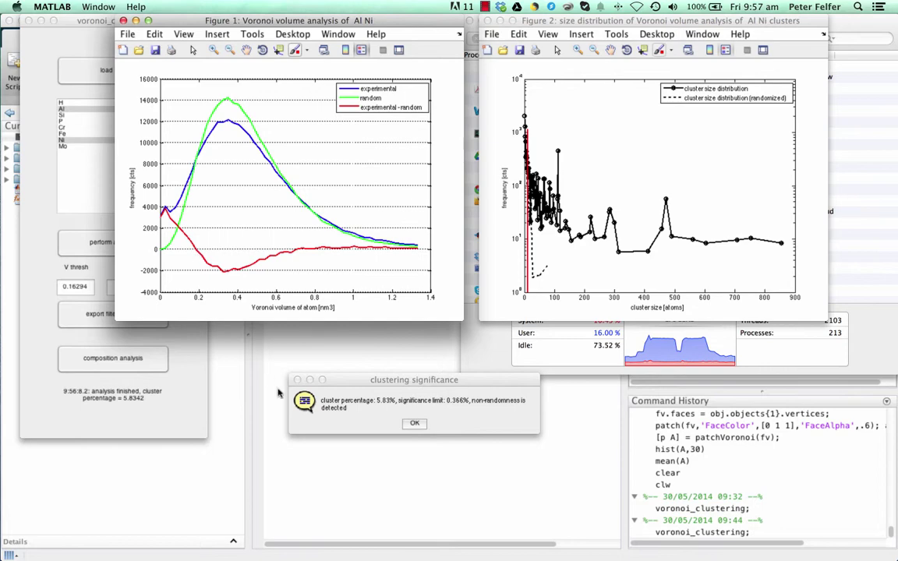
{"action": "left_click_drag", "start_coordinate": [361, 385], "coordinate": [334, 99]}
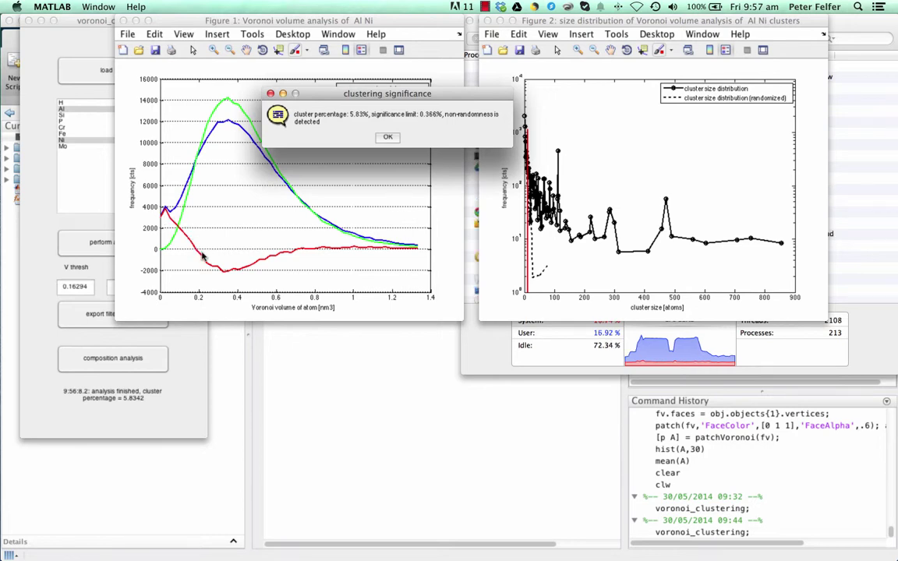
{"action": "left_click", "coordinate": [387, 138]}
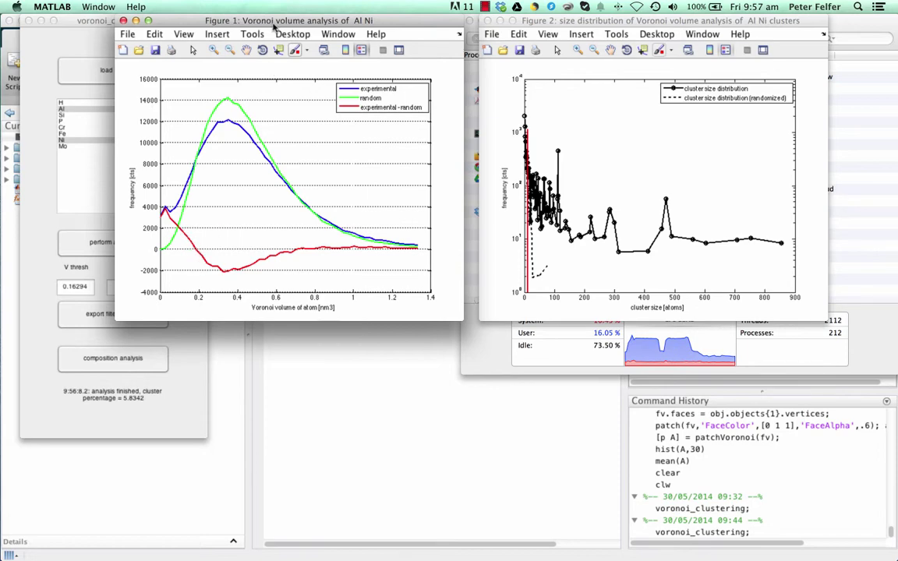
Shift both figure windows left and enable horizontal-only zoom on the cluster size plot.
{"action": "left_click_drag", "start_coordinate": [277, 20], "coordinate": [230, 19]}
{"action": "left_click_drag", "start_coordinate": [549, 20], "coordinate": [495, 11]}
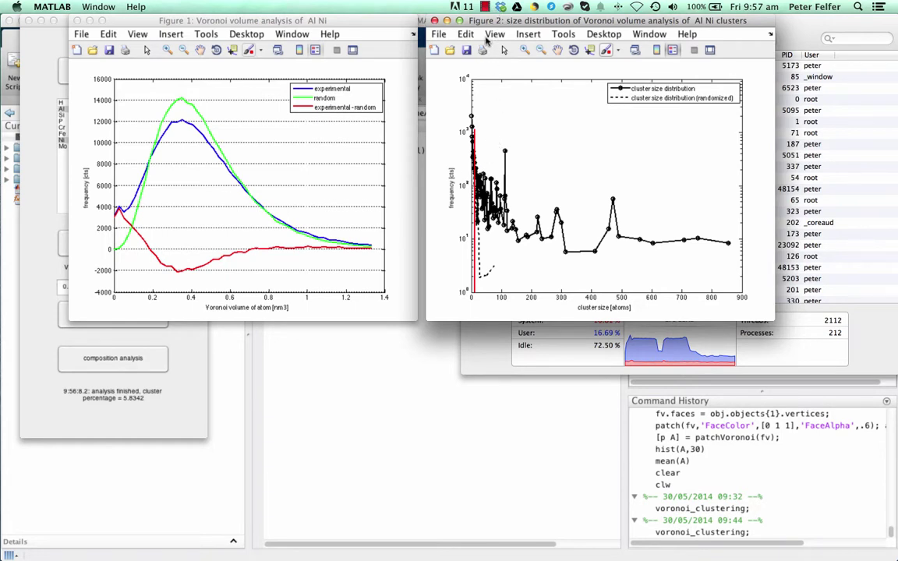
{"action": "left_click", "coordinate": [525, 51]}
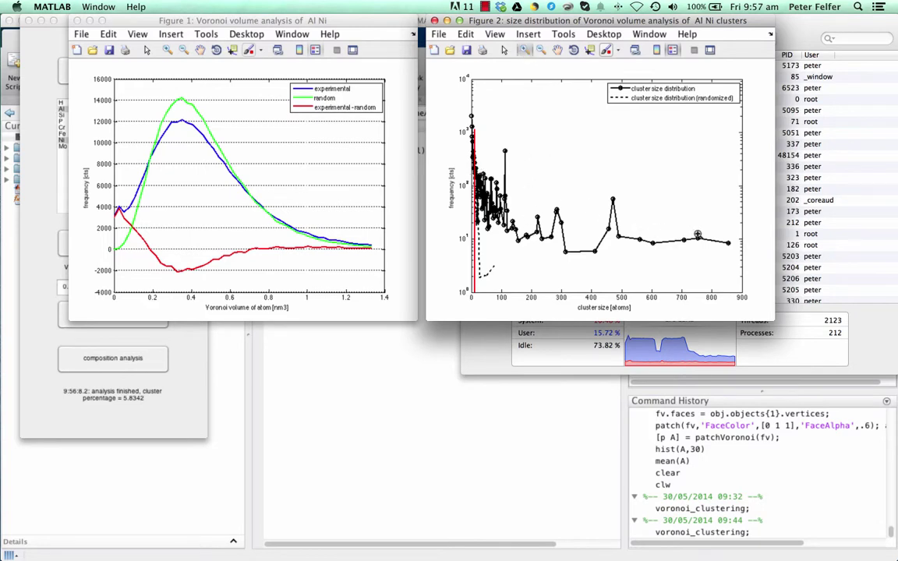
{"action": "right_click", "coordinate": [568, 145]}
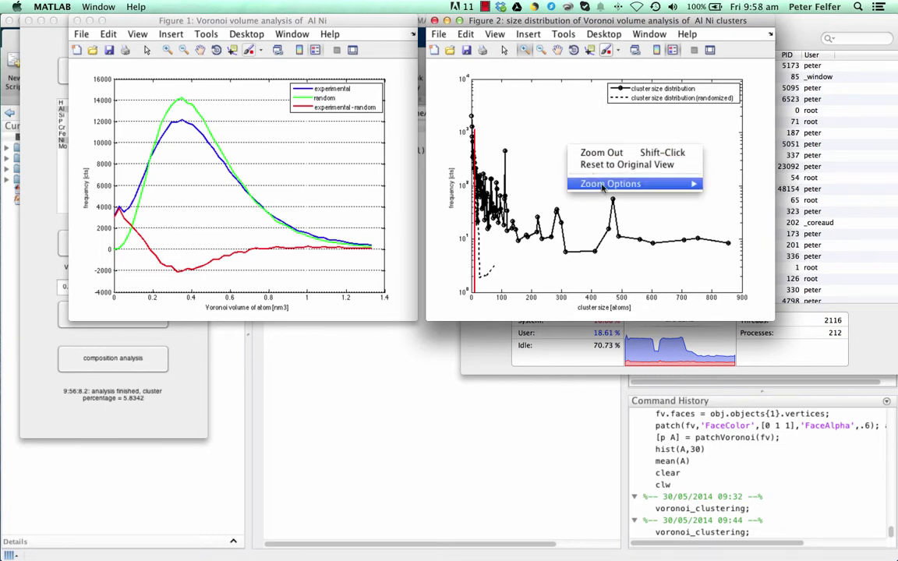
{"action": "left_click", "coordinate": [733, 183]}
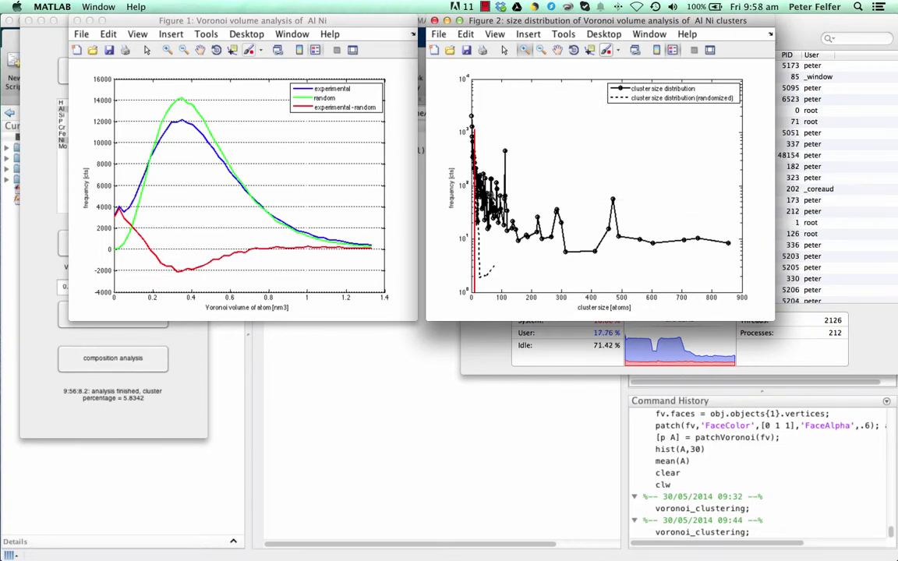
Zoom the cluster size plot horizontally to show only cluster sizes below about 60 atoms.
{"action": "left_click_drag", "start_coordinate": [467, 176], "coordinate": [637, 190]}
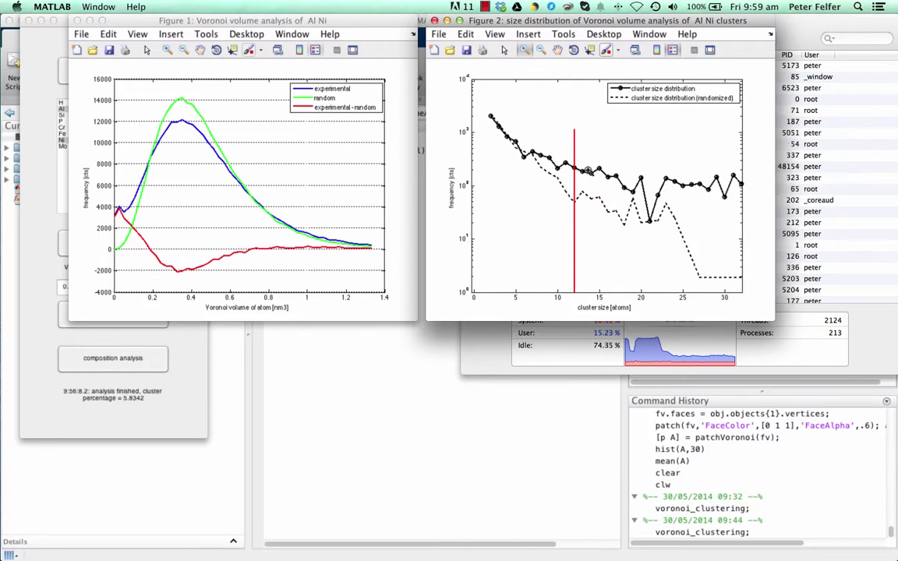
Close Activity Monitor and arrange Figure 2, Figure 1 and the voronoi_clustering panel side by side.
{"action": "left_click", "coordinate": [788, 23]}
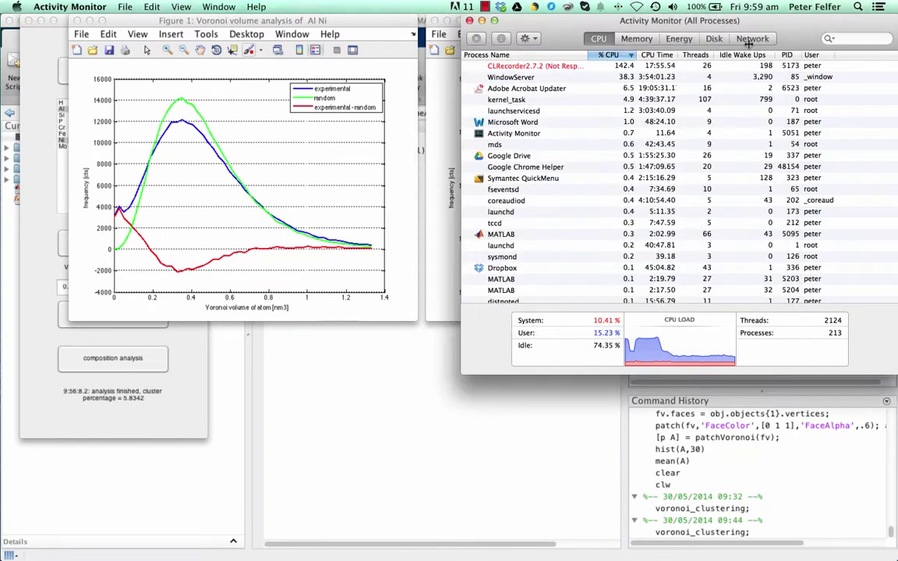
{"action": "left_click", "coordinate": [471, 22]}
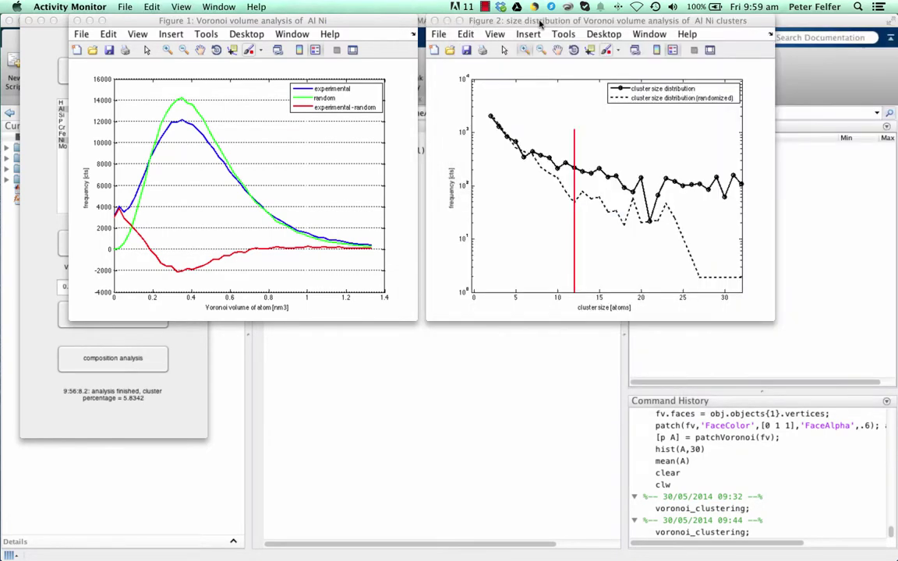
{"action": "left_click_drag", "start_coordinate": [484, 22], "coordinate": [612, 21]}
{"action": "left_click_drag", "start_coordinate": [278, 19], "coordinate": [404, 19]}
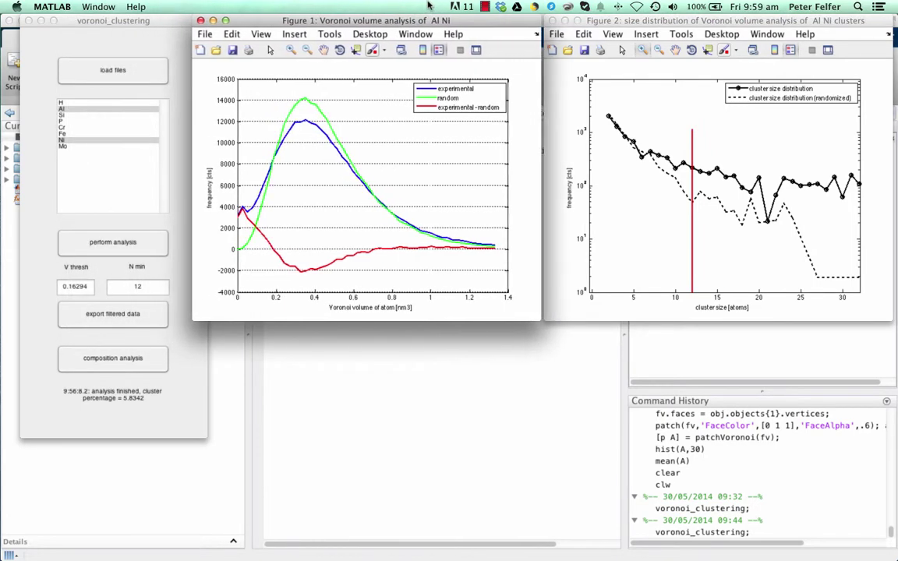
{"action": "left_click", "coordinate": [81, 21]}
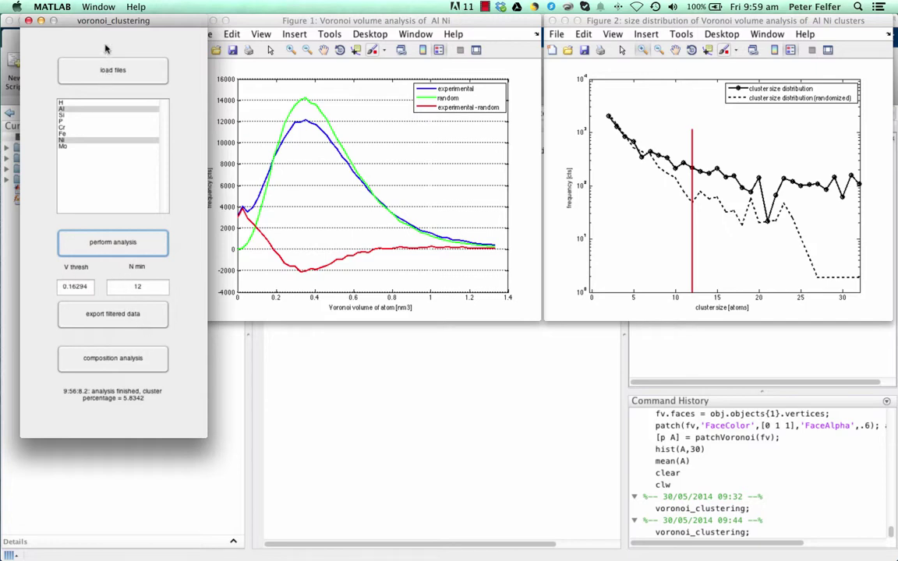
{"action": "left_click_drag", "start_coordinate": [117, 22], "coordinate": [103, 21]}
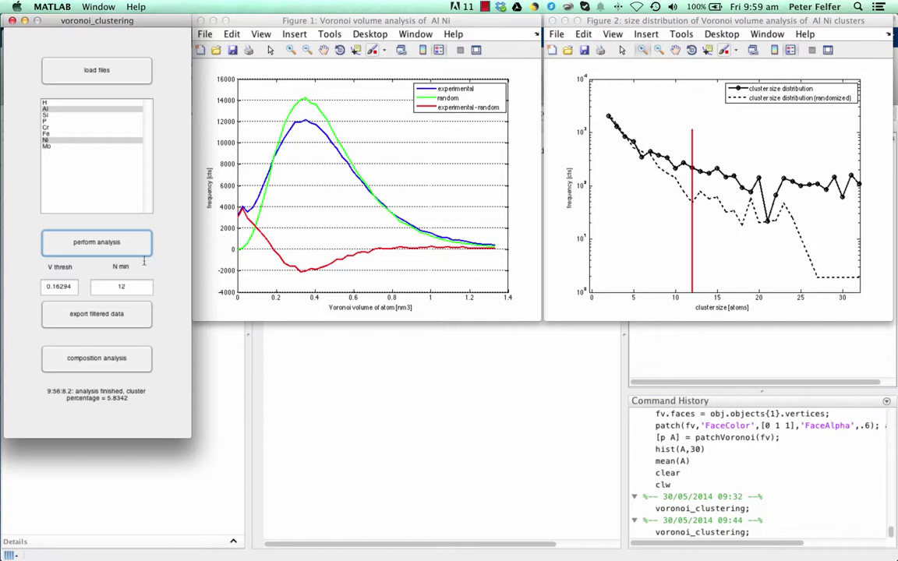
Open the export dialog for the filtered data and pick convex hulls instead of clusters: test atoms.
{"action": "left_click", "coordinate": [105, 313]}
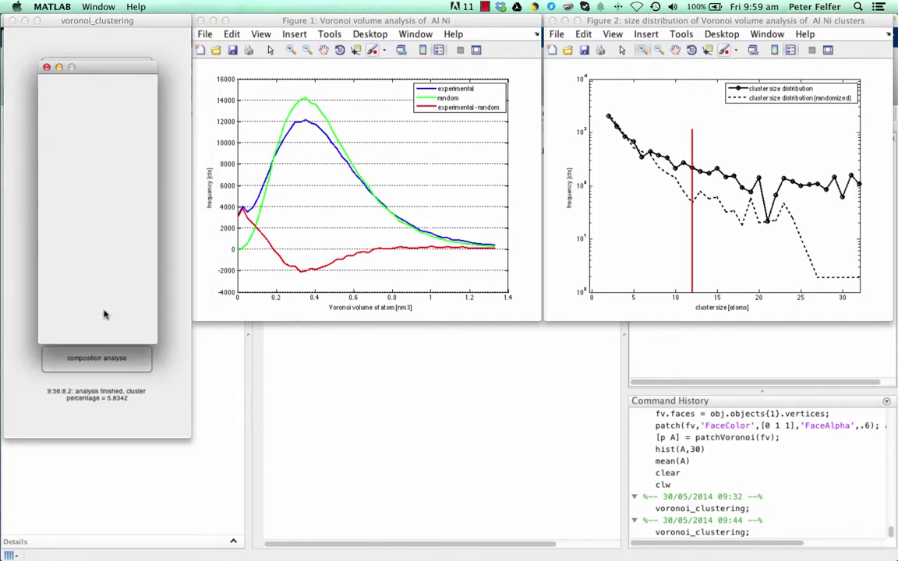
{"action": "left_click_drag", "start_coordinate": [90, 69], "coordinate": [120, 32]}
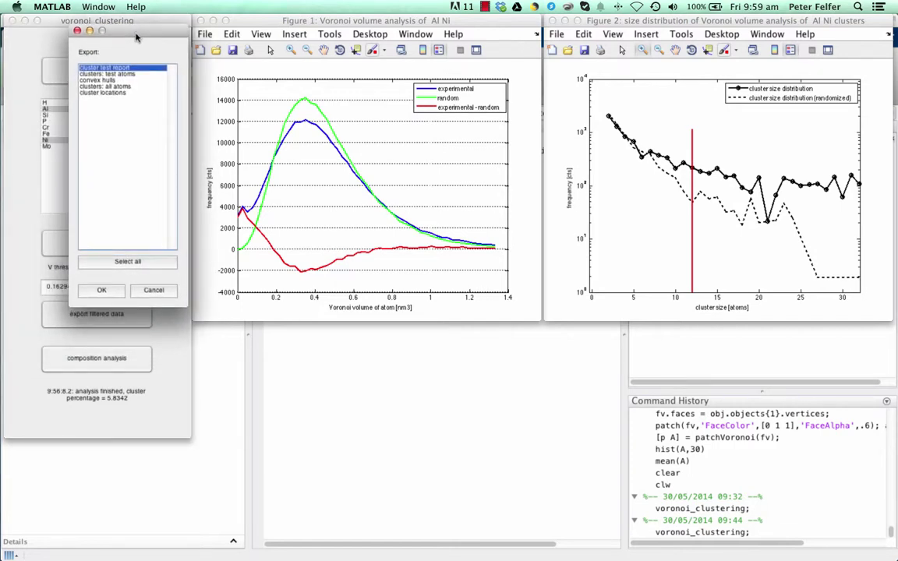
{"action": "left_click", "coordinate": [108, 74]}
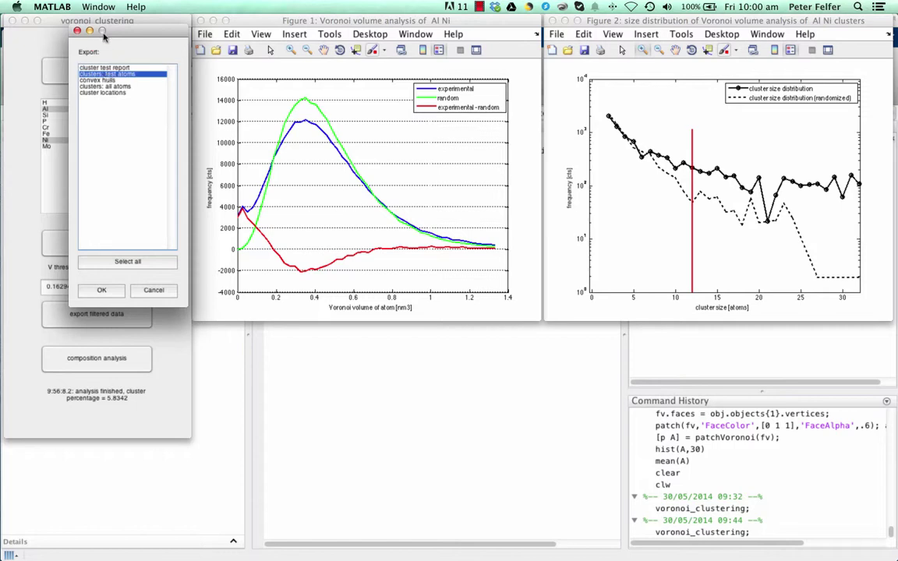
{"action": "mouse_move", "coordinate": [107, 31]}
{"action": "left_mouse_down"}
{"action": "mouse_move", "coordinate": [128, 22]}
{"action": "mouse_move", "coordinate": [110, 18]}
{"action": "left_mouse_up"}
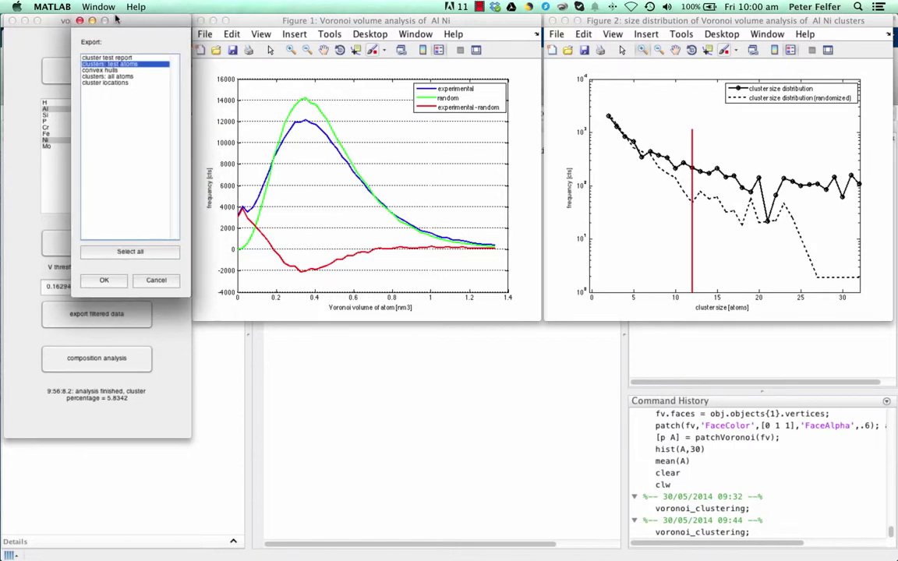
{"action": "left_click", "coordinate": [111, 71]}
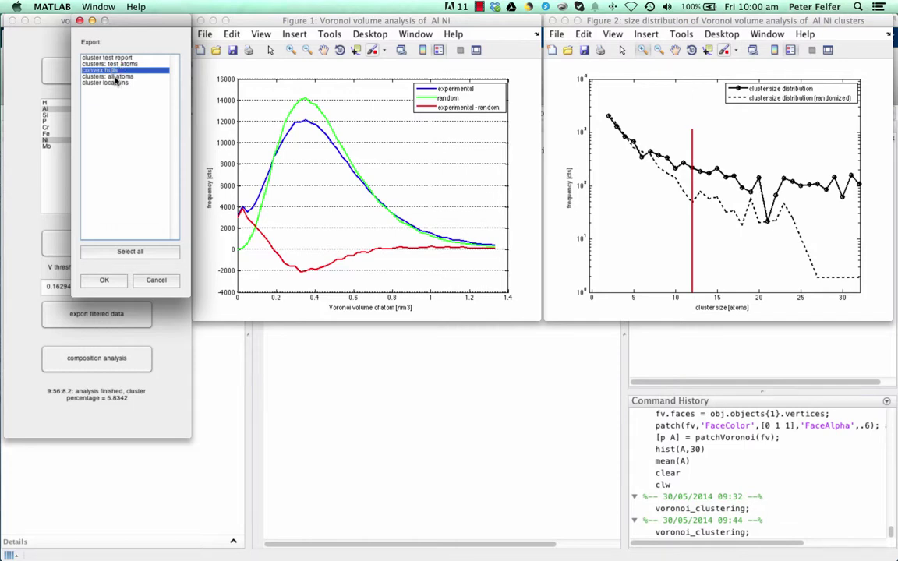
Try clusters: all atoms and then cluster locations as the export type.
{"action": "left_click", "coordinate": [115, 77]}
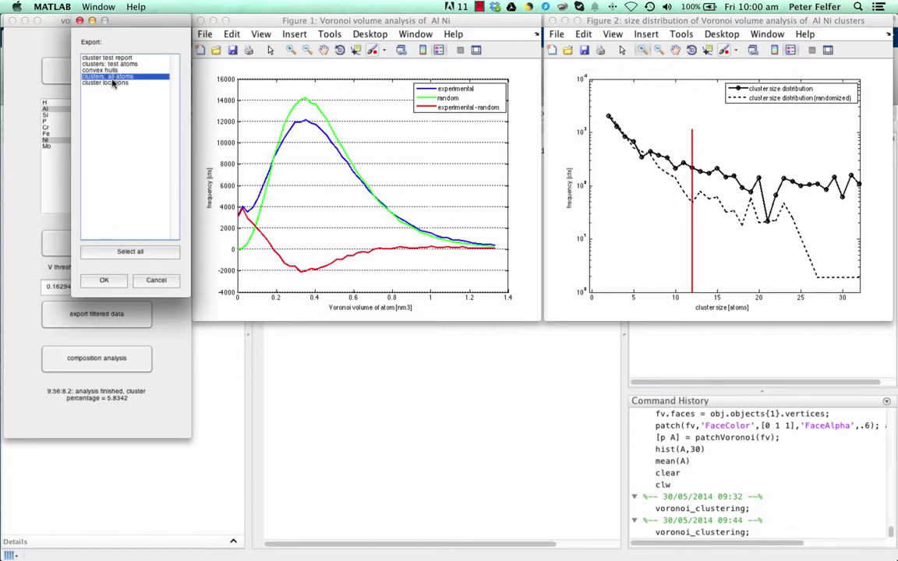
{"action": "left_click", "coordinate": [112, 85]}
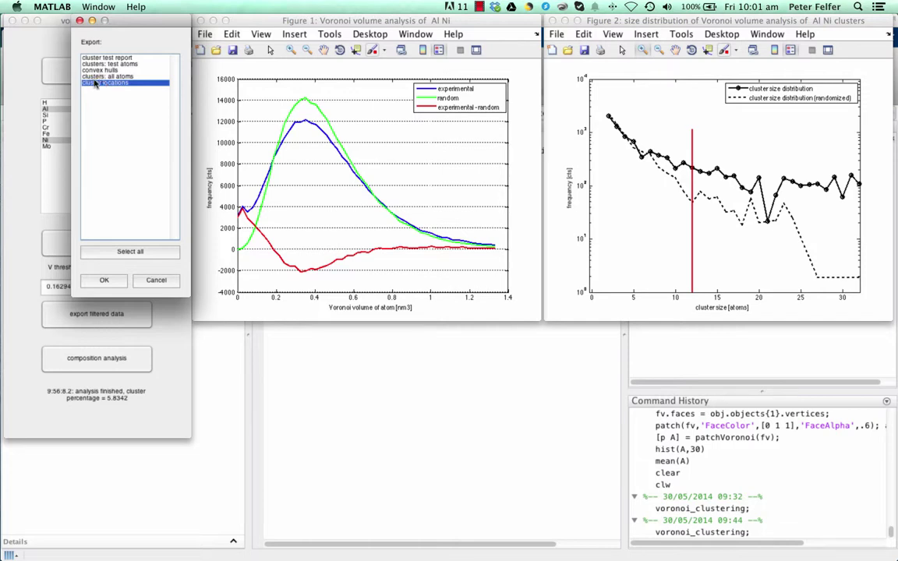
Export the cluster test atoms as Clark04_16021_bulk_clusters.pos in the NiAl prec folder.
{"action": "left_click", "coordinate": [106, 64]}
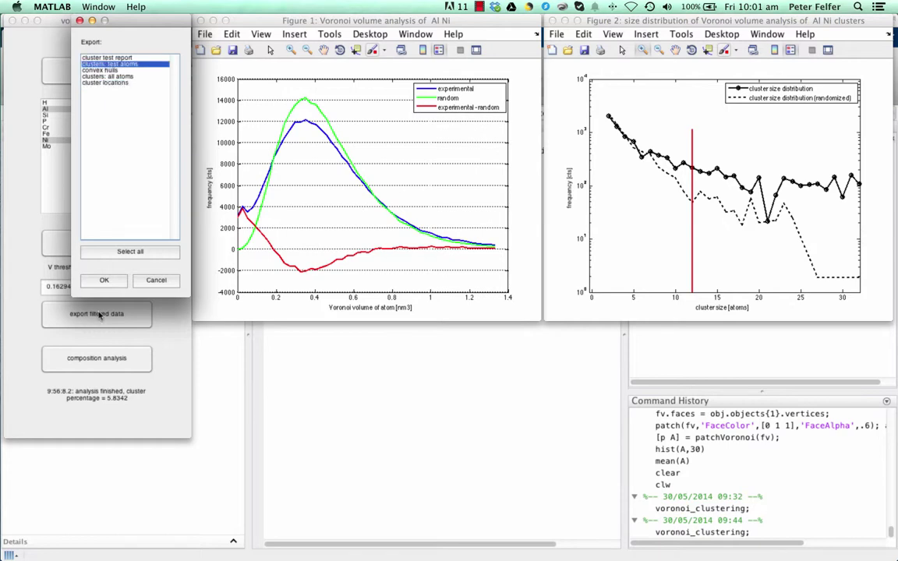
{"action": "left_click", "coordinate": [113, 284]}
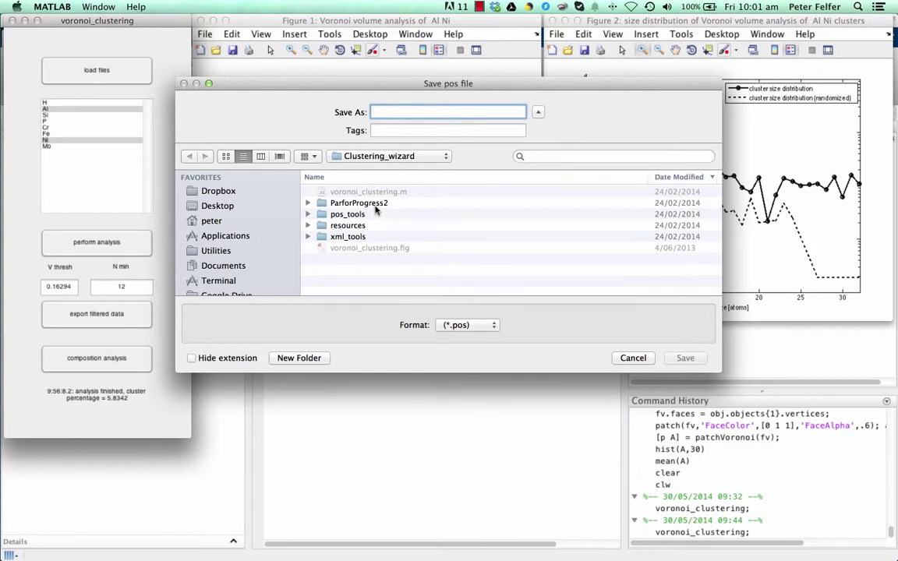
{"action": "key", "text": "super+Up"}
{"action": "double_click", "coordinate": [343, 192]}
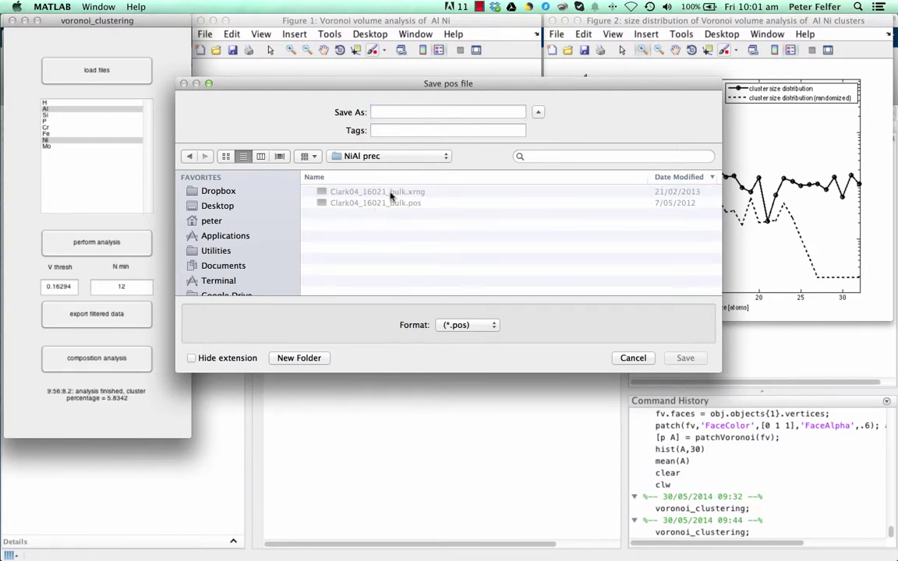
{"action": "left_click", "coordinate": [346, 191]}
{"action": "left_click", "coordinate": [456, 112]}
{"action": "type", "text": "_clu"}
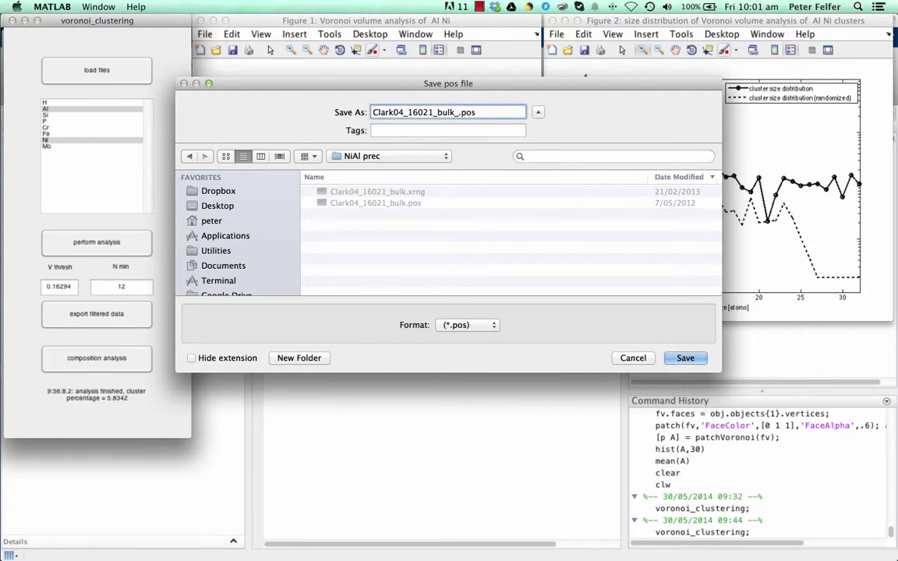
{"action": "type", "text": "sters"}
{"action": "left_click", "coordinate": [686, 358]}
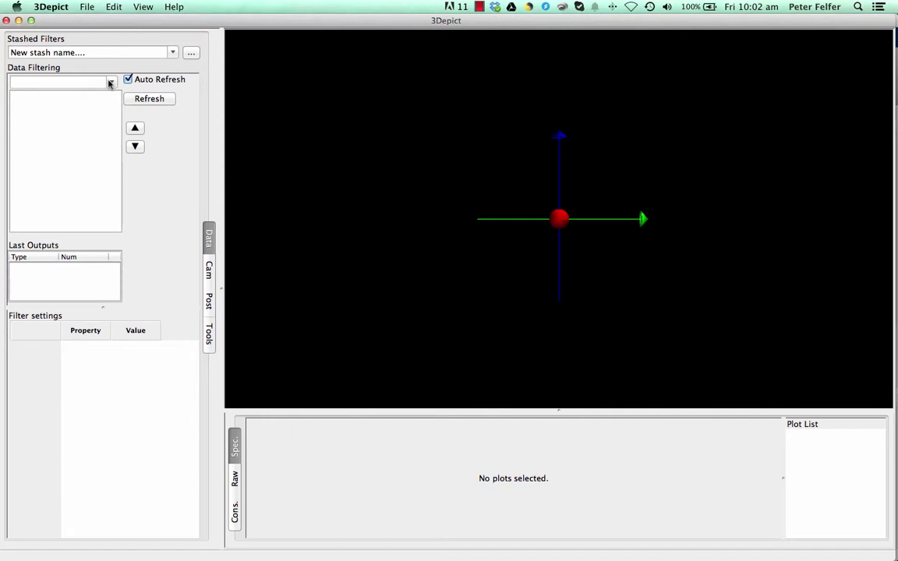
Open Clark04_16021_bulk.pos from the NiAl prec folder and select its Ion Sampler filter.
{"action": "left_click", "coordinate": [87, 7]}
{"action": "left_click", "coordinate": [102, 24]}
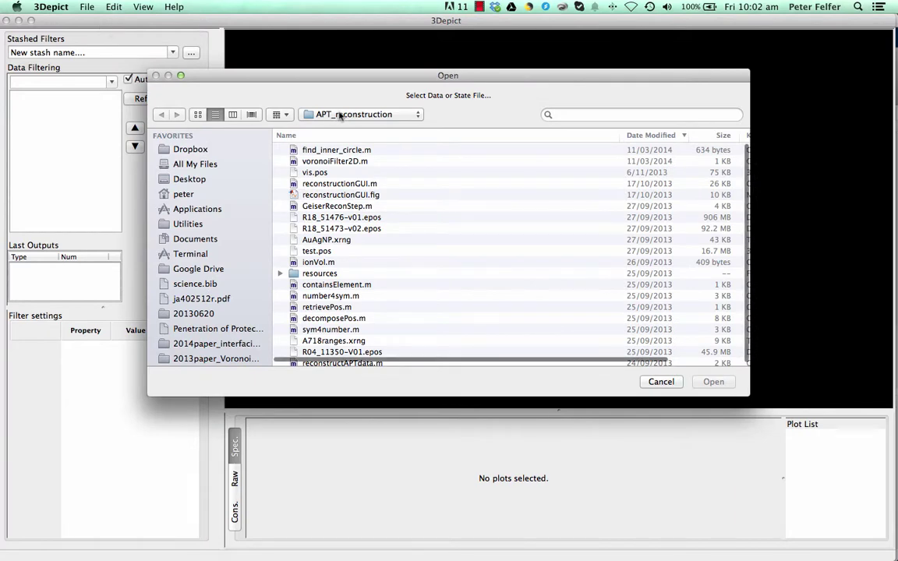
{"action": "left_click", "coordinate": [357, 116]}
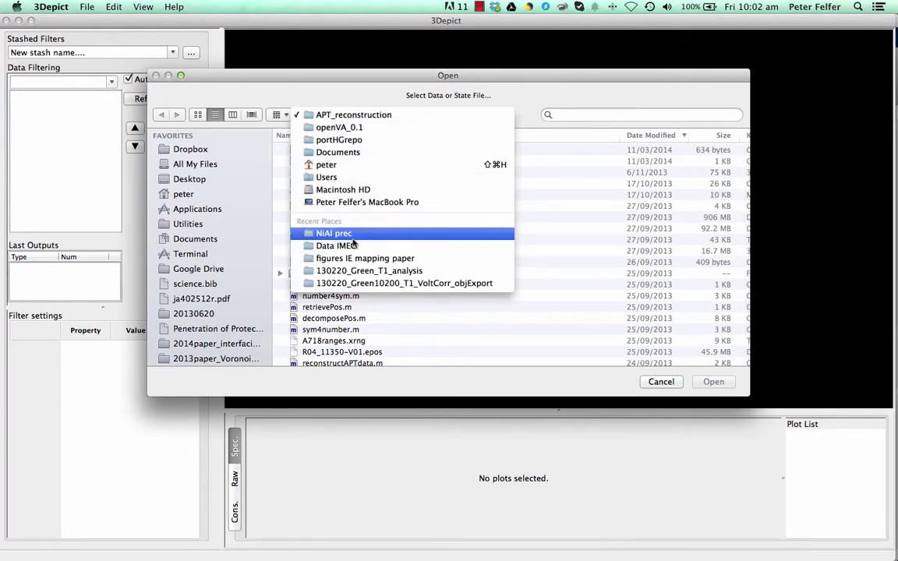
{"action": "left_click", "coordinate": [324, 233]}
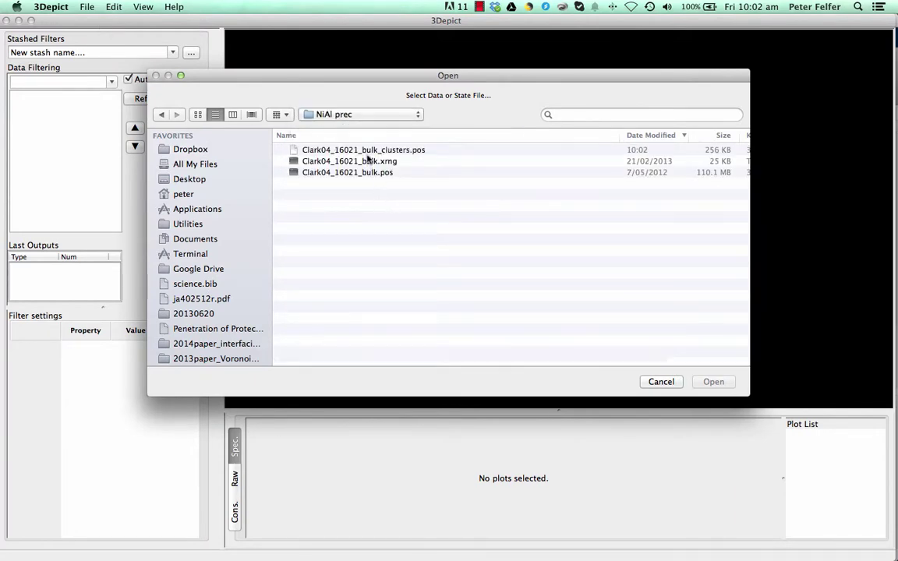
{"action": "left_click", "coordinate": [369, 171]}
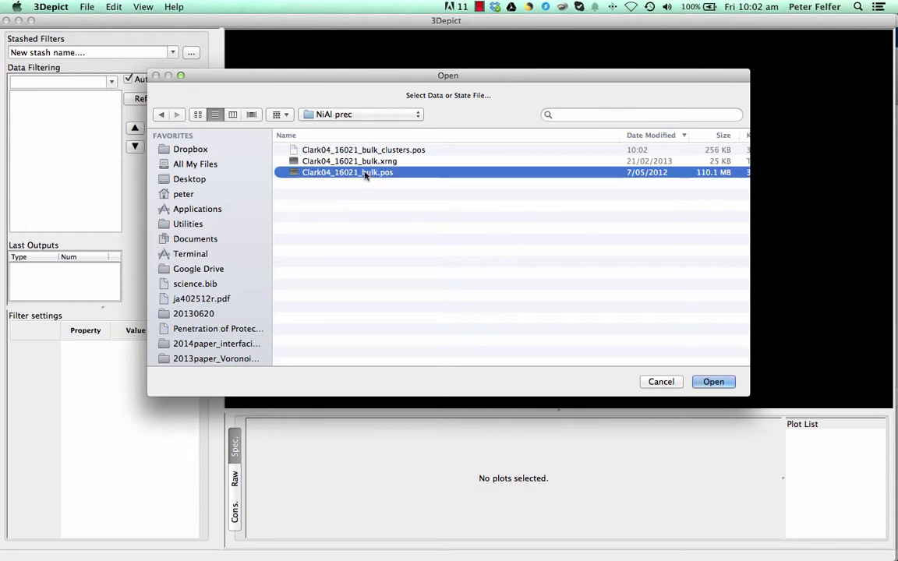
{"action": "left_click", "coordinate": [719, 382]}
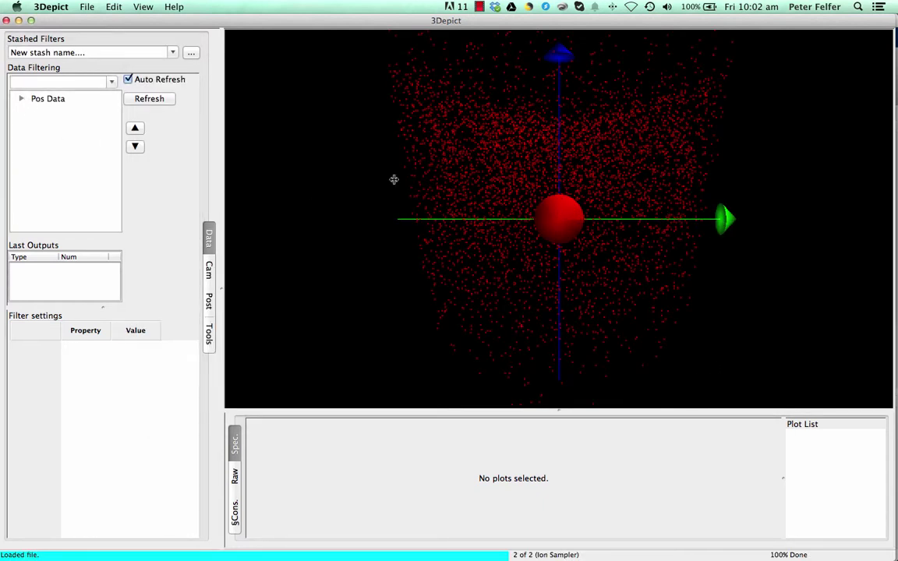
{"action": "left_click", "coordinate": [21, 98]}
{"action": "left_click", "coordinate": [64, 114]}
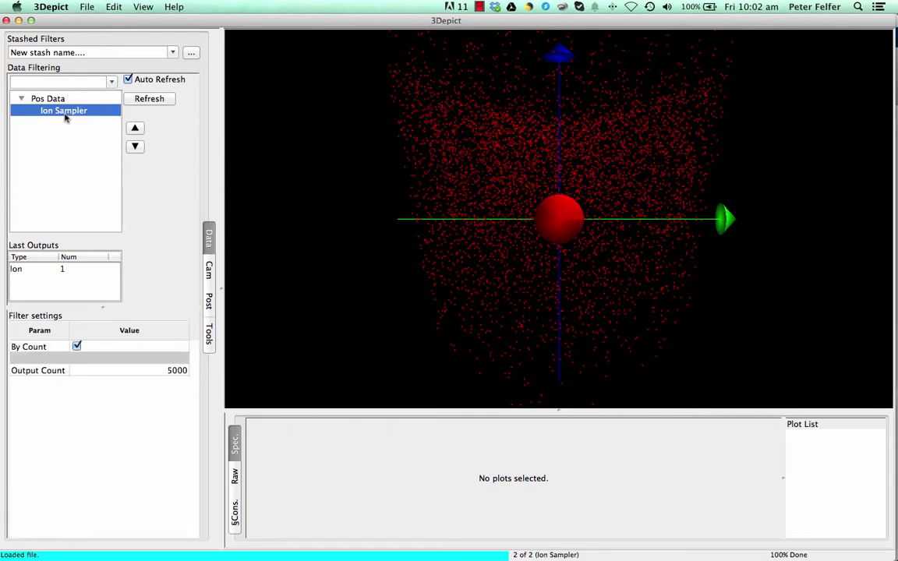
Delete the Ion Sampler filter to show all bulk ions and rotate the point cloud.
{"action": "key", "text": "Delete"}
{"action": "scroll", "coordinate": [530, 171], "scroll_direction": "down", "scroll_amount": 5}
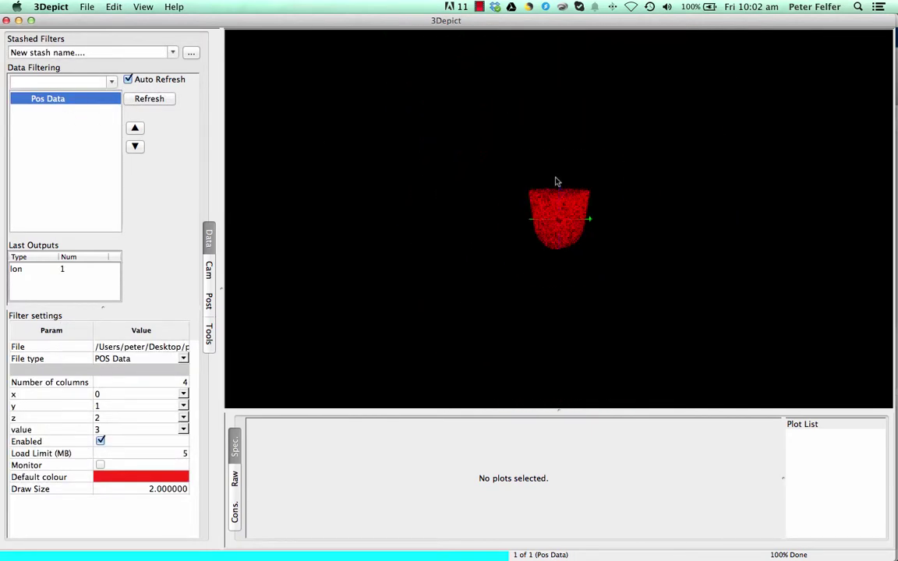
{"action": "left_click_drag", "start_coordinate": [467, 185], "coordinate": [526, 207]}
{"action": "scroll", "coordinate": [541, 208], "scroll_direction": "up", "scroll_amount": 5}
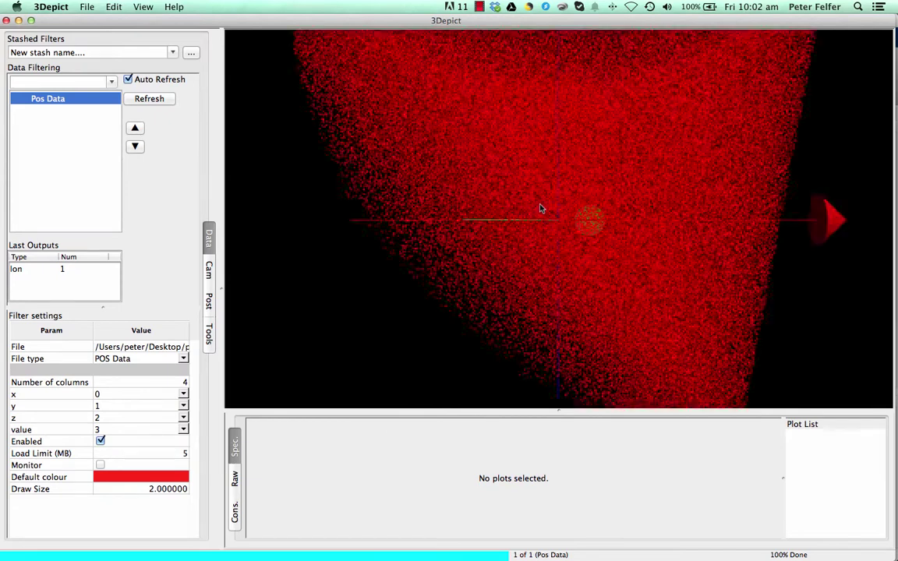
{"action": "scroll", "coordinate": [541, 208], "scroll_direction": "up", "scroll_amount": 3}
{"action": "scroll", "coordinate": [541, 208], "scroll_direction": "down", "scroll_amount": 6}
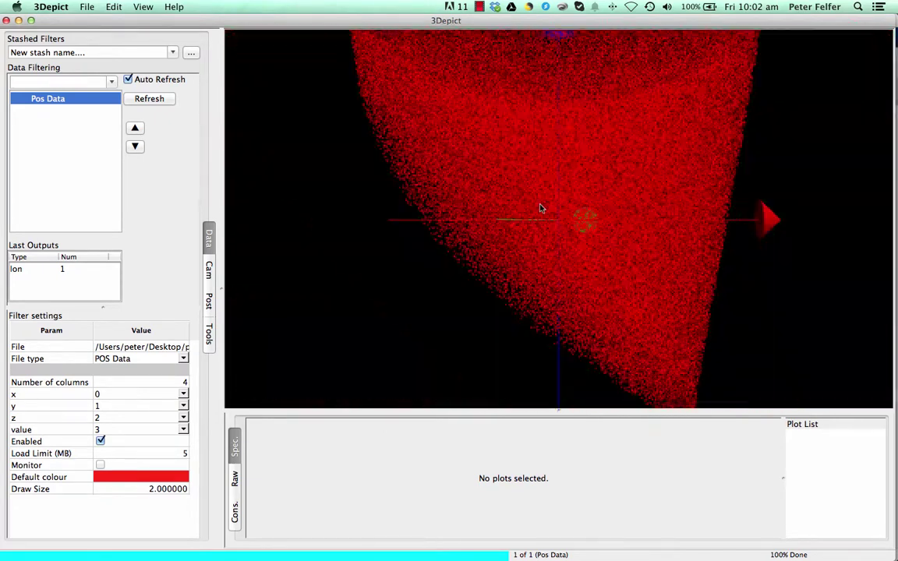
{"action": "scroll", "coordinate": [541, 208], "scroll_direction": "down", "scroll_amount": 5}
{"action": "left_click_drag", "start_coordinate": [529, 186], "coordinate": [591, 186]}
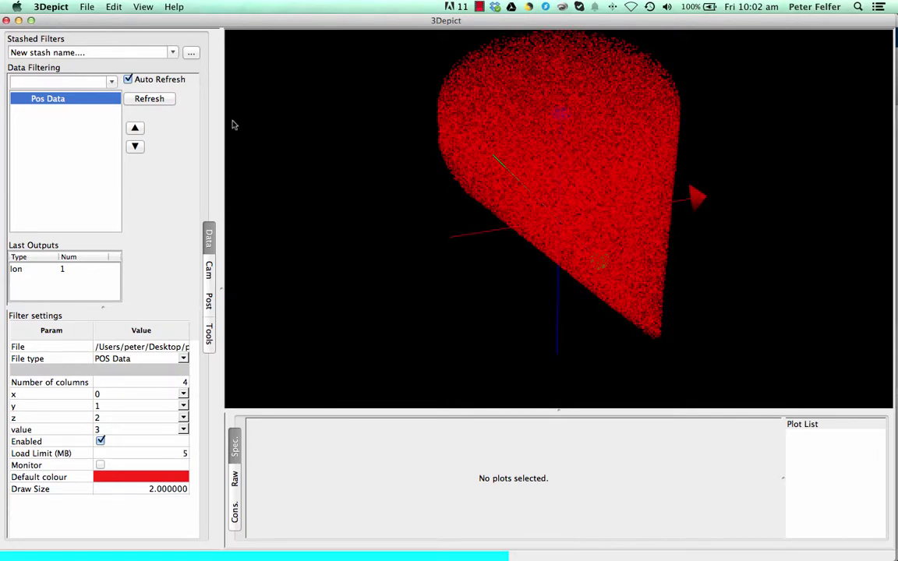
Store the view as camera 'o' with orthogonal projection, then show the data filtering settings.
{"action": "left_click", "coordinate": [208, 261]}
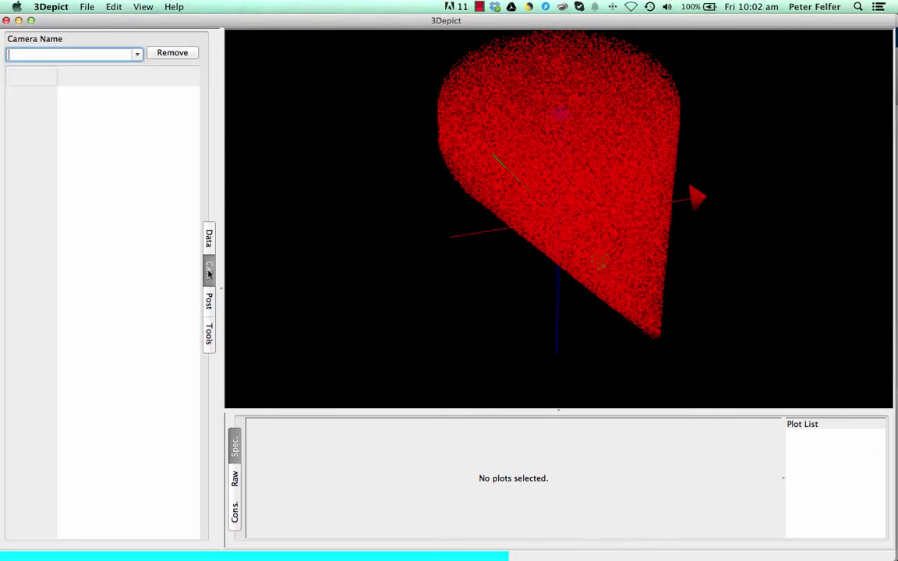
{"action": "left_click", "coordinate": [117, 54]}
{"action": "type", "text": "o"}
{"action": "key", "text": "Return"}
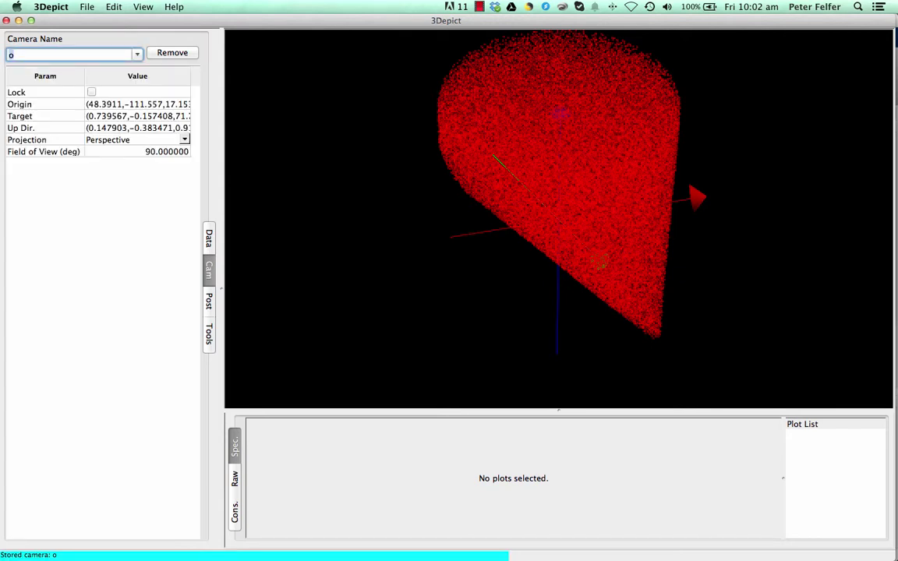
{"action": "left_click", "coordinate": [184, 141]}
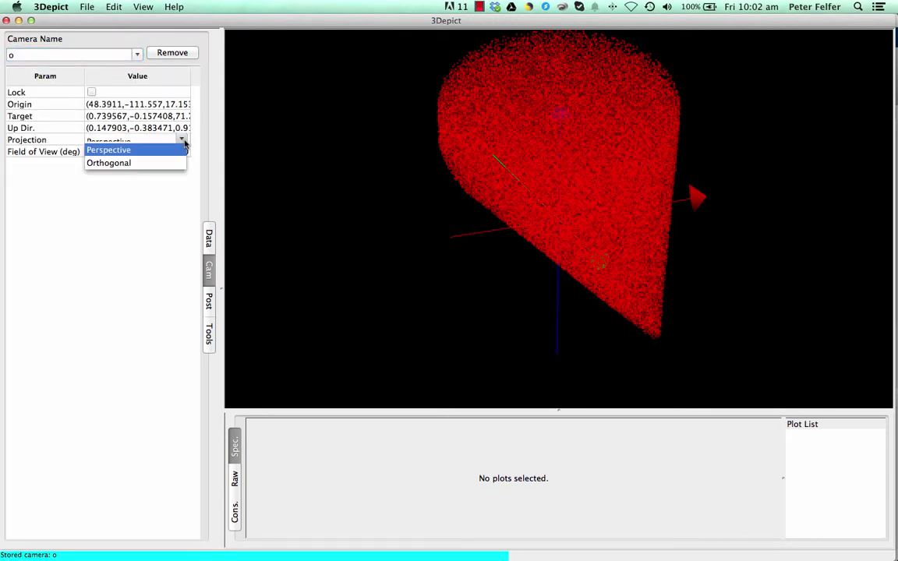
{"action": "left_click", "coordinate": [166, 164]}
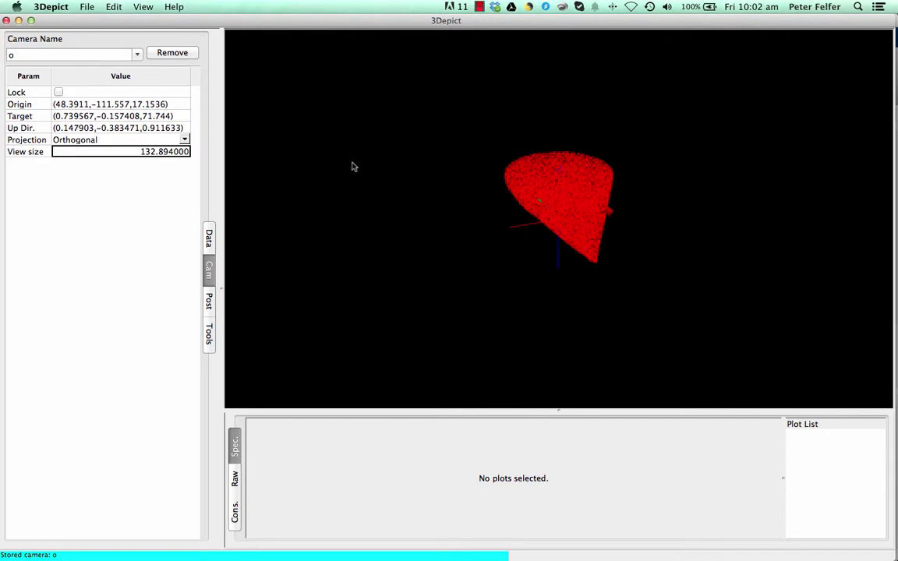
{"action": "scroll", "coordinate": [550, 226], "scroll_direction": "up", "scroll_amount": 5}
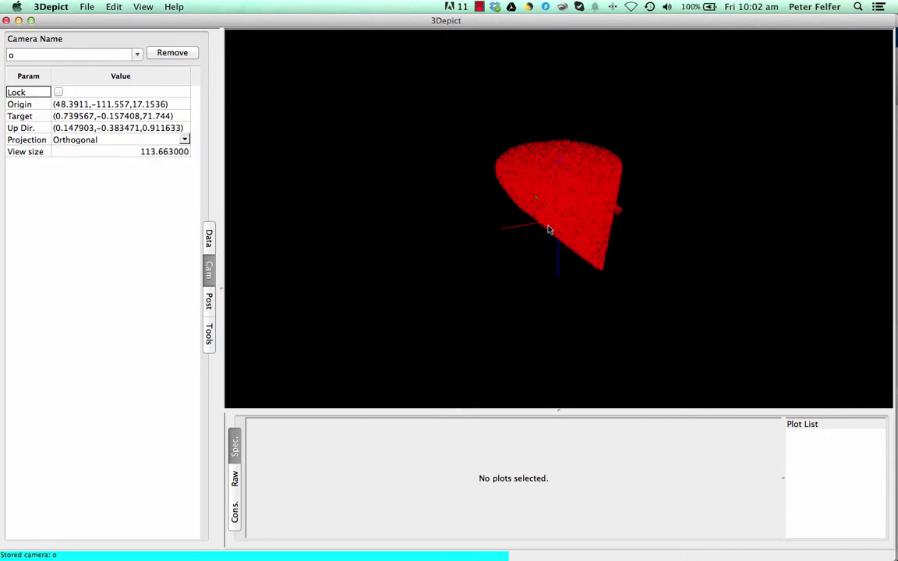
{"action": "left_click", "coordinate": [209, 238]}
{"action": "mouse_move", "coordinate": [533, 195]}
{"action": "left_mouse_down"}
{"action": "mouse_move", "coordinate": [551, 199]}
{"action": "mouse_move", "coordinate": [563, 141]}
{"action": "mouse_move", "coordinate": [779, 205]}
{"action": "mouse_move", "coordinate": [652, 203]}
{"action": "mouse_move", "coordinate": [397, 151]}
{"action": "mouse_move", "coordinate": [448, 61]}
{"action": "mouse_move", "coordinate": [617, 237]}
{"action": "mouse_move", "coordinate": [583, 226]}
{"action": "mouse_move", "coordinate": [593, 281]}
{"action": "mouse_move", "coordinate": [559, 98]}
{"action": "left_mouse_up"}
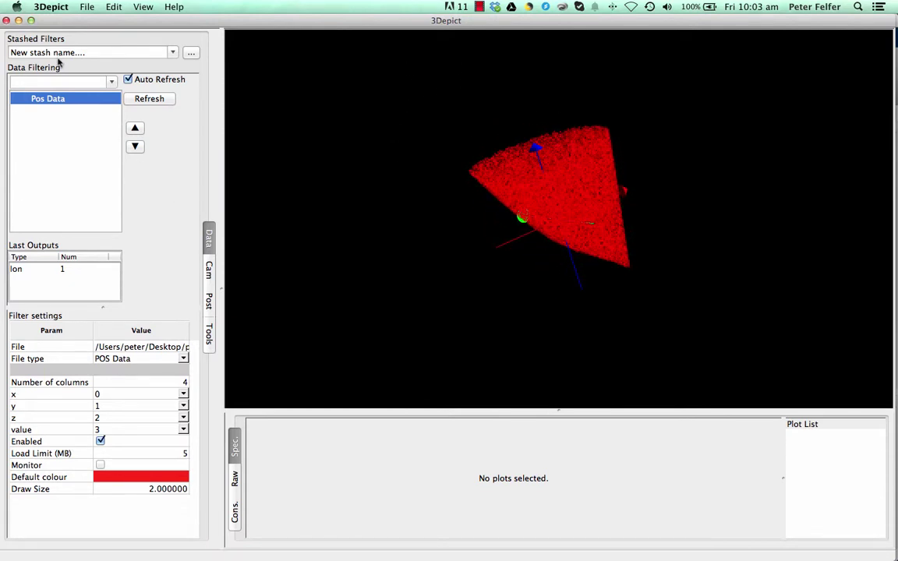
Load the clusters .pos file without an Ion Sampler and disable the bulk Pos Data.
{"action": "left_click", "coordinate": [86, 7]}
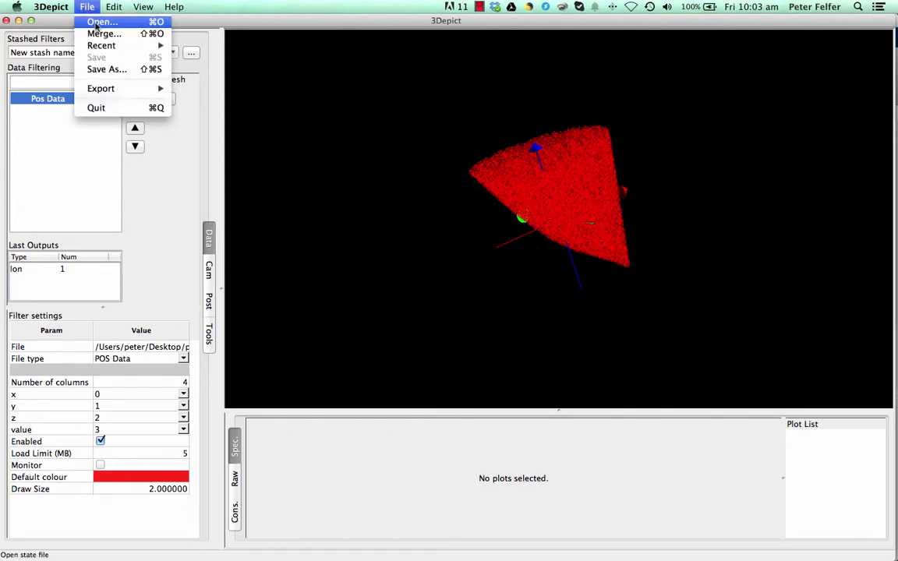
{"action": "left_click", "coordinate": [97, 25]}
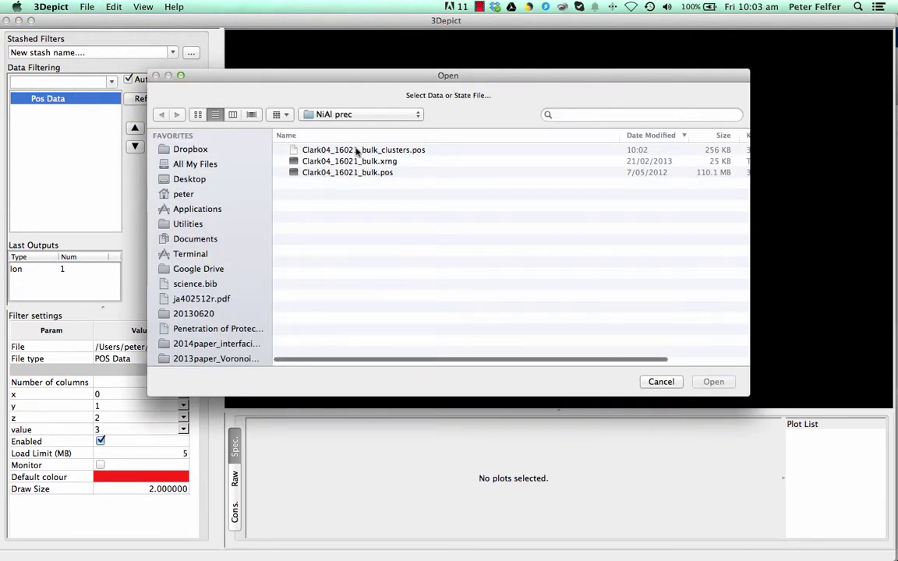
{"action": "left_click", "coordinate": [357, 151]}
{"action": "left_click", "coordinate": [713, 381]}
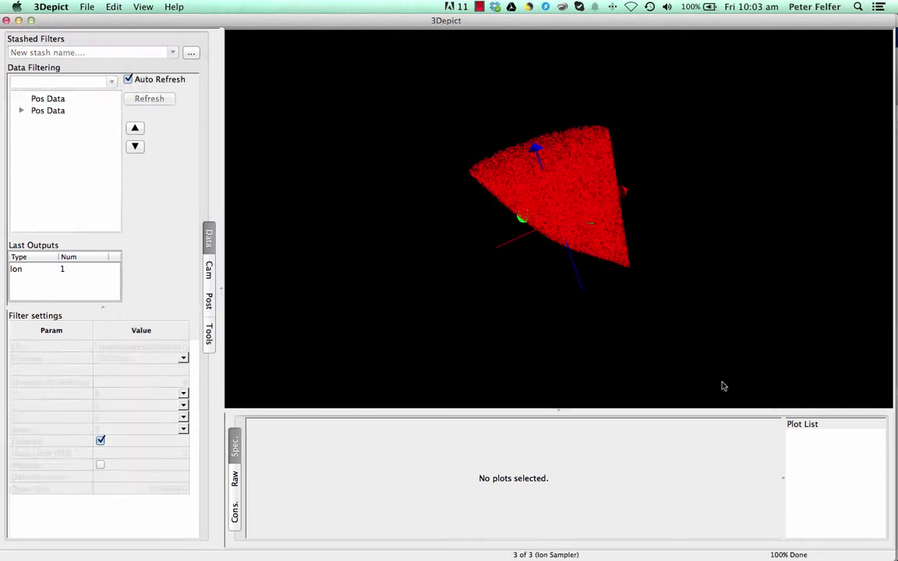
{"action": "left_click", "coordinate": [21, 110]}
{"action": "left_click", "coordinate": [53, 124]}
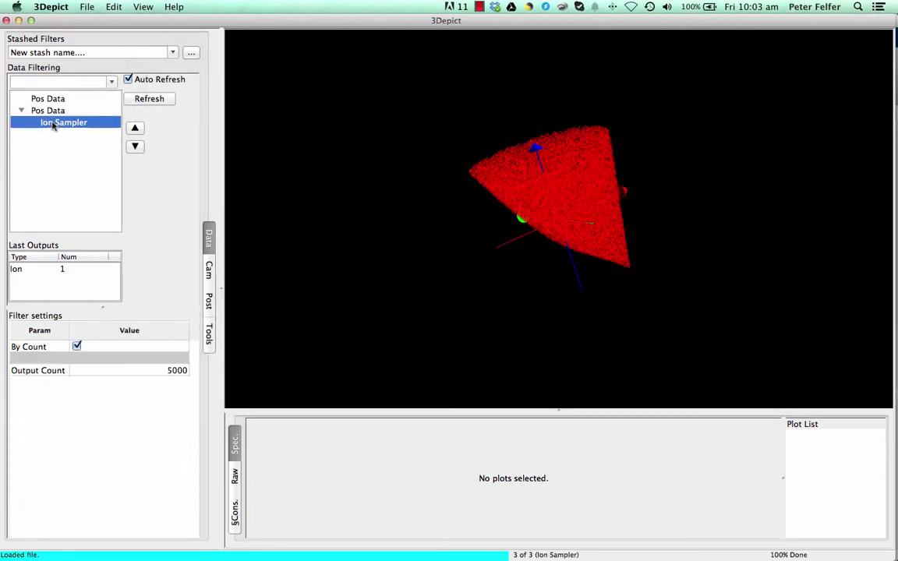
{"action": "key", "text": "Delete"}
{"action": "left_click", "coordinate": [58, 99]}
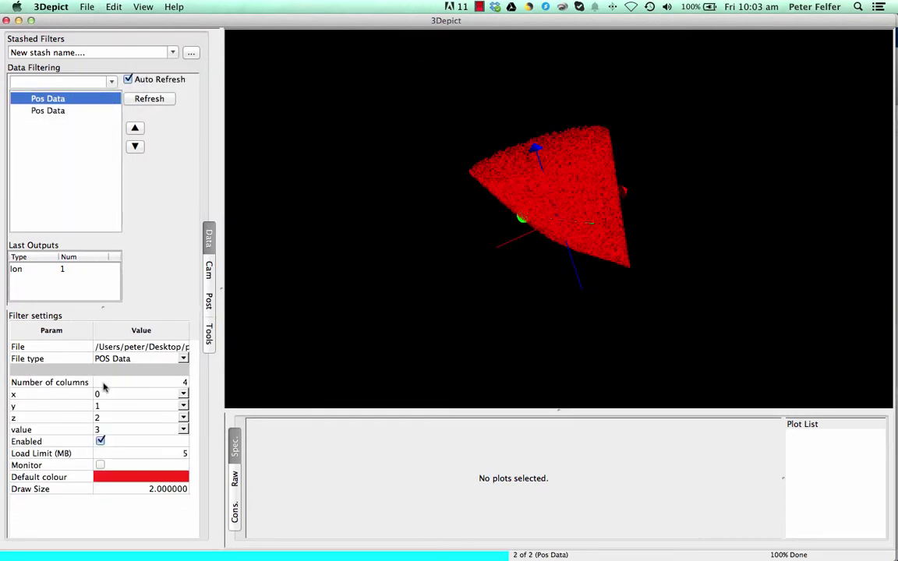
{"action": "left_click", "coordinate": [99, 442]}
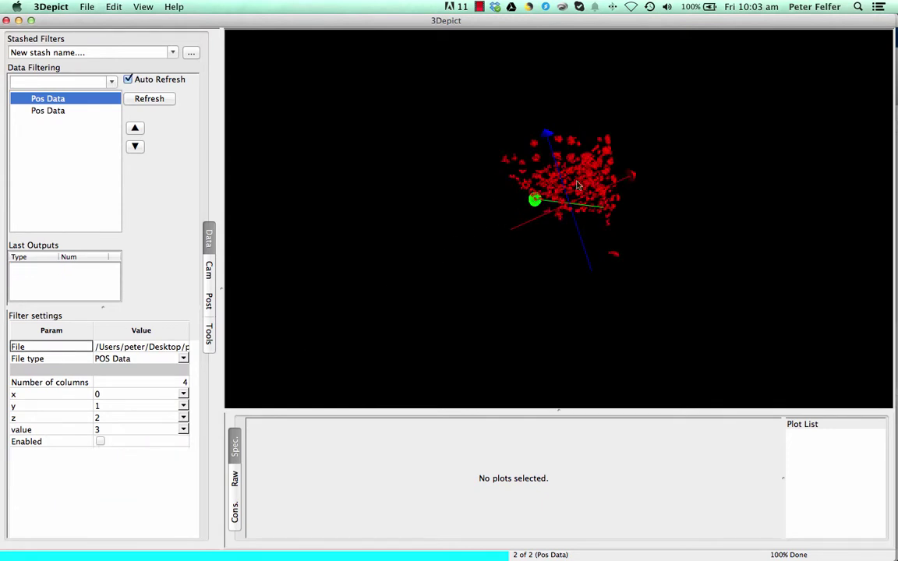
Rotate and zoom the view to inspect the isolated red cluster atoms.
{"action": "left_click_drag", "start_coordinate": [569, 191], "coordinate": [607, 260]}
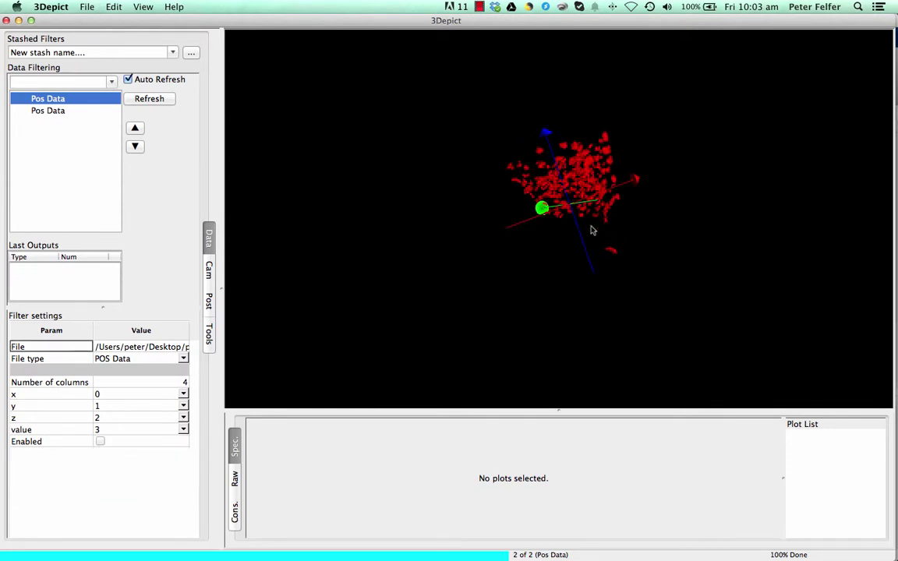
{"action": "scroll", "coordinate": [591, 231], "scroll_direction": "up", "scroll_amount": 6}
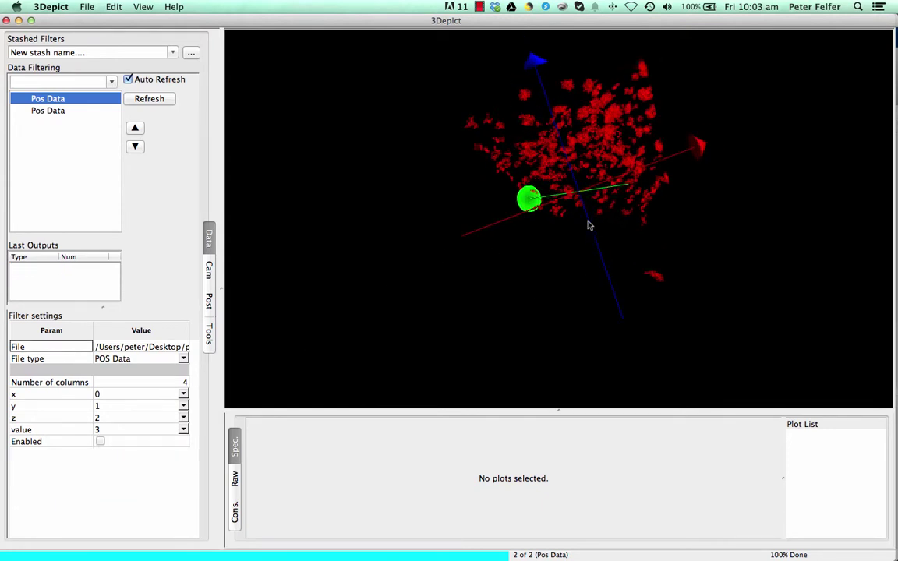
{"action": "scroll", "coordinate": [589, 225], "scroll_direction": "down", "scroll_amount": 1}
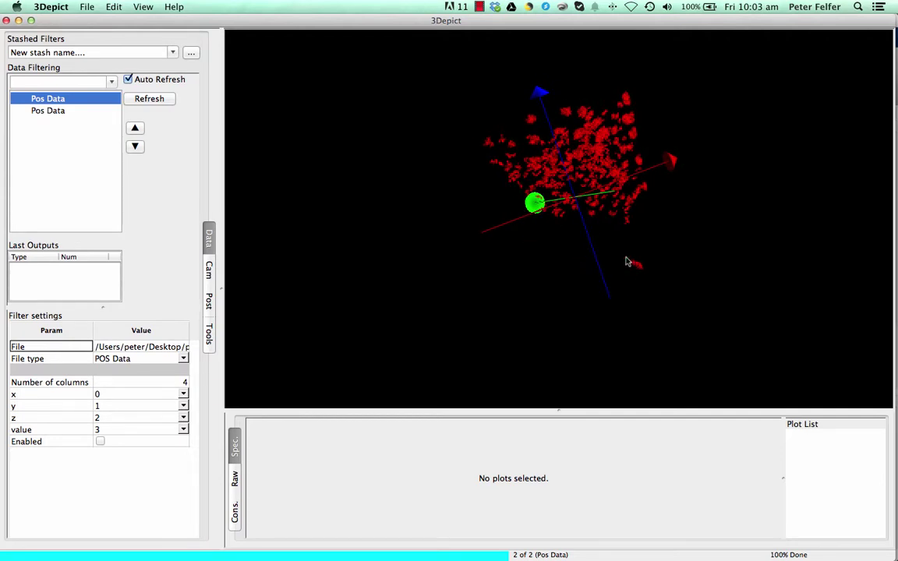
{"action": "left_click_drag", "start_coordinate": [615, 246], "coordinate": [332, 145]}
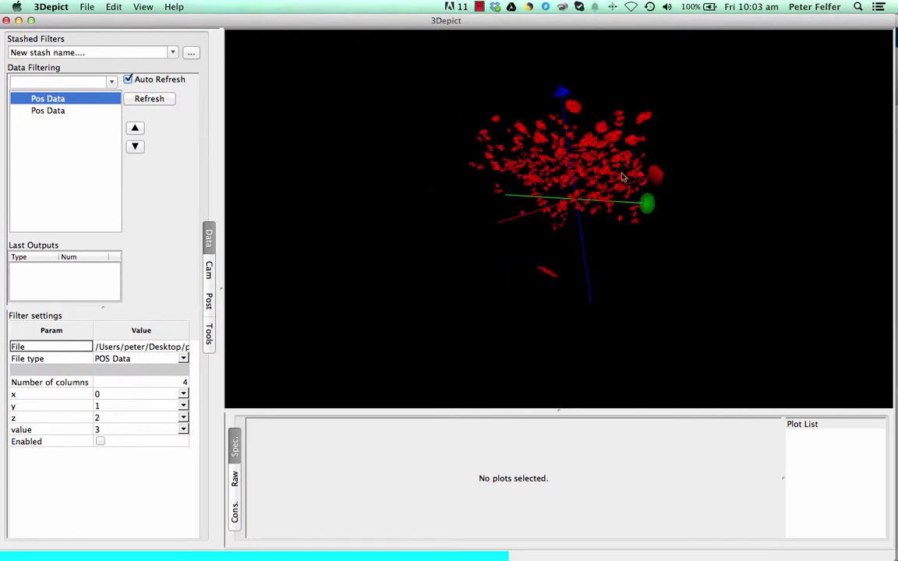
{"action": "left_click_drag", "start_coordinate": [636, 177], "coordinate": [568, 184]}
{"action": "scroll", "coordinate": [601, 184], "scroll_direction": "up", "scroll_amount": 5}
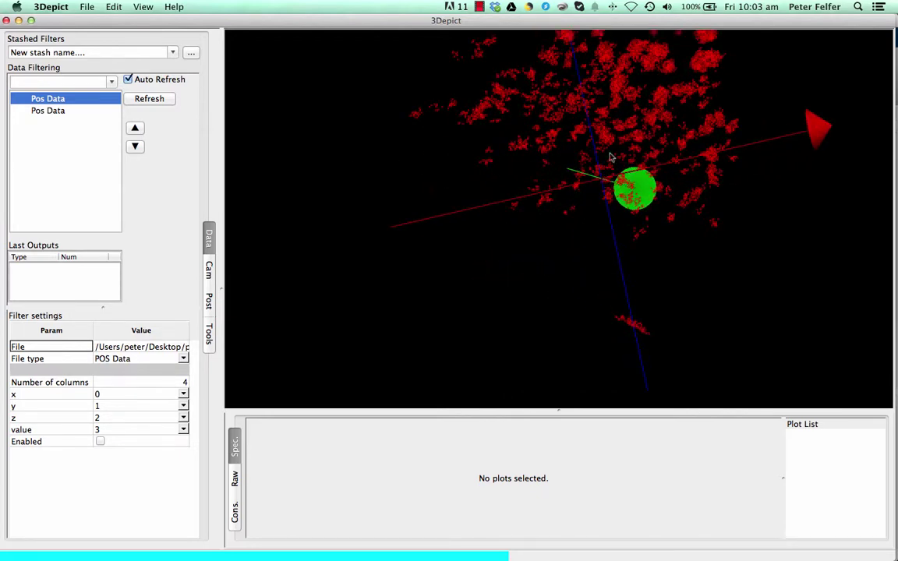
{"action": "scroll", "coordinate": [617, 142], "scroll_direction": "down", "scroll_amount": 3}
{"action": "left_click_drag", "start_coordinate": [623, 142], "coordinate": [516, 228]}
{"action": "left_click_drag", "start_coordinate": [563, 98], "coordinate": [684, 106]}
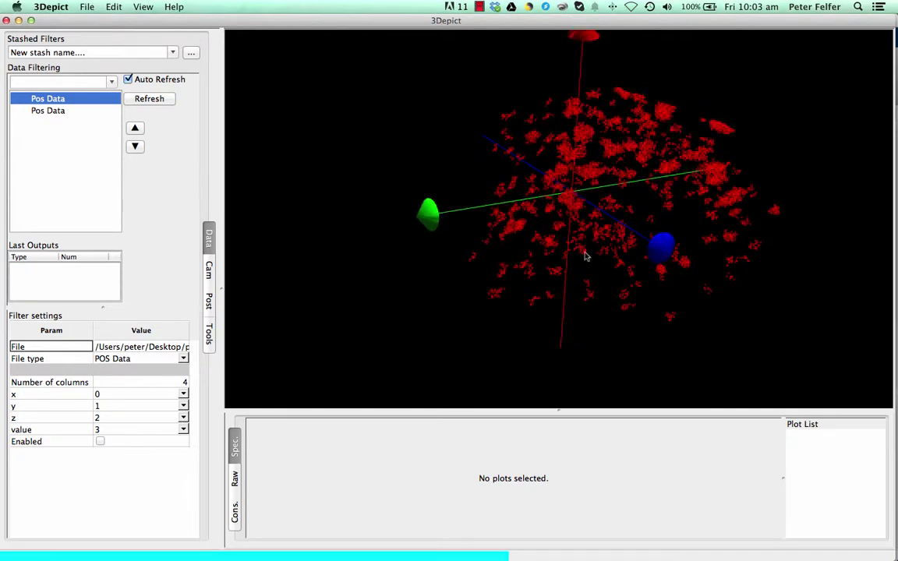
{"action": "left_click_drag", "start_coordinate": [577, 257], "coordinate": [545, 235]}
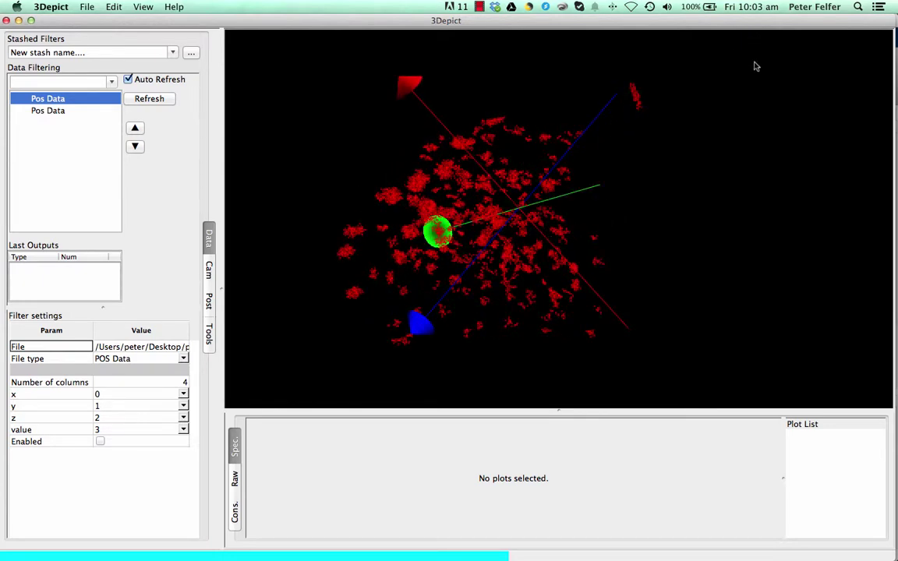
{"action": "left_click", "coordinate": [859, 6]}
{"action": "type", "text": "ac"}
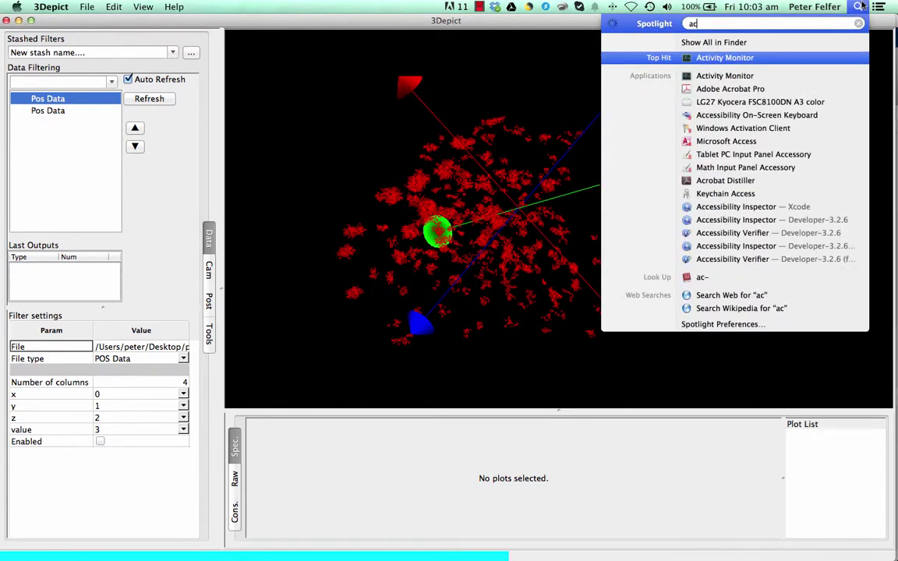
{"action": "key", "text": "Down"}
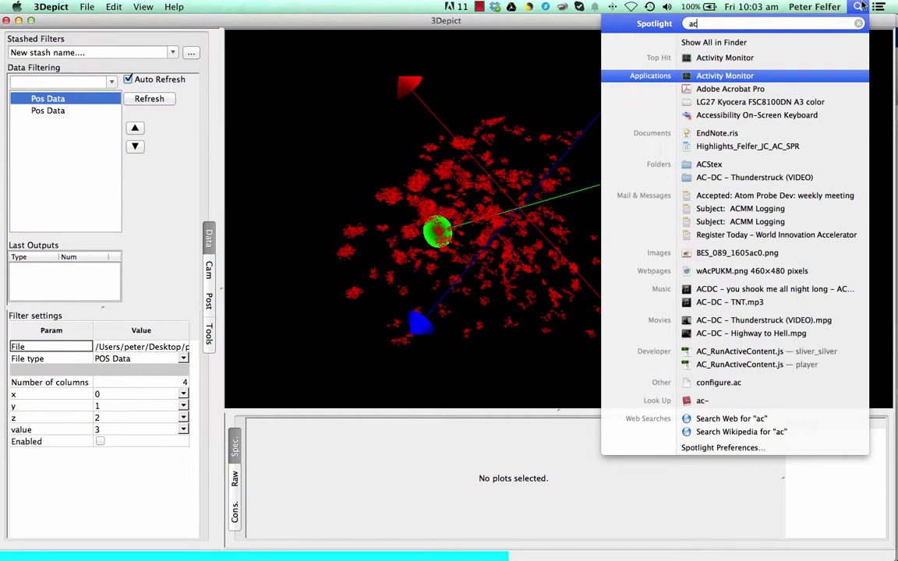
{"action": "key", "text": "Return"}
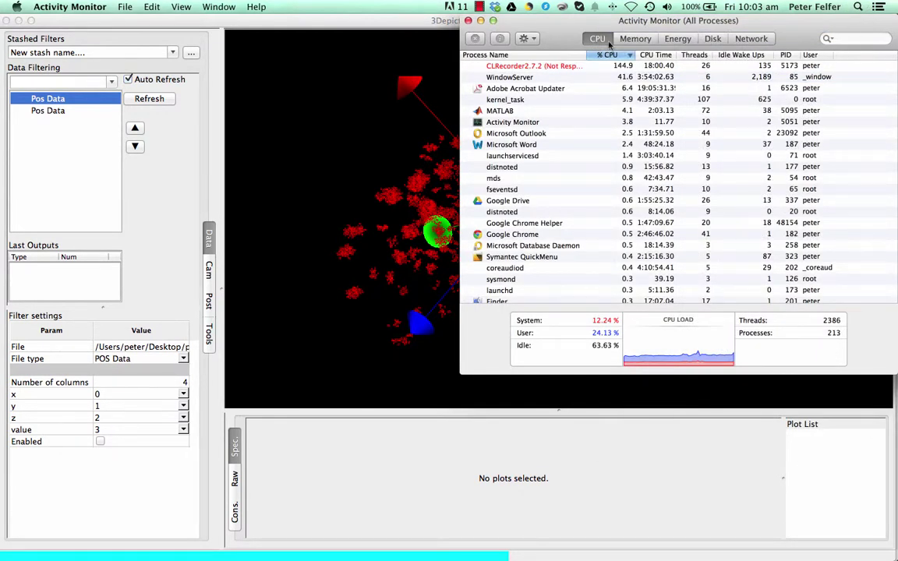
{"action": "left_click", "coordinate": [635, 38]}
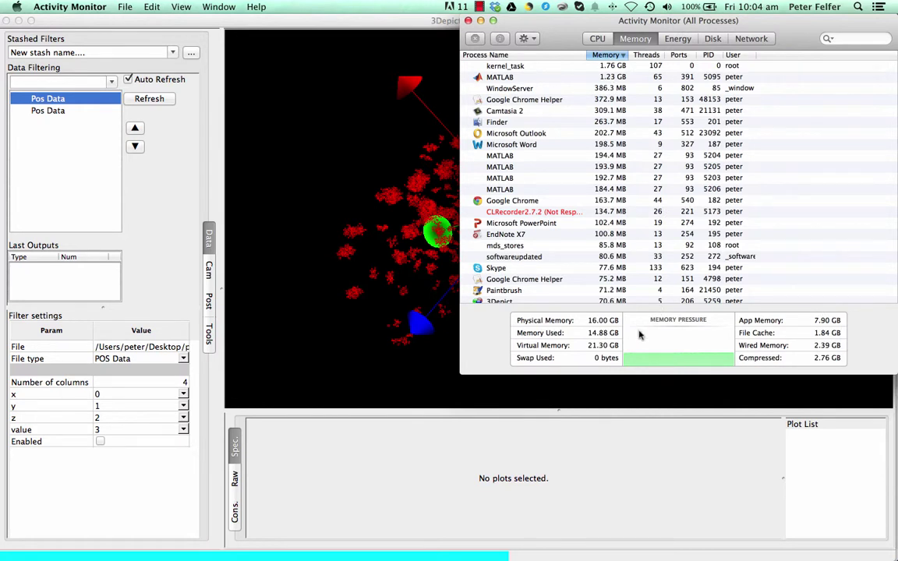
{"action": "mouse_move", "coordinate": [640, 334]}
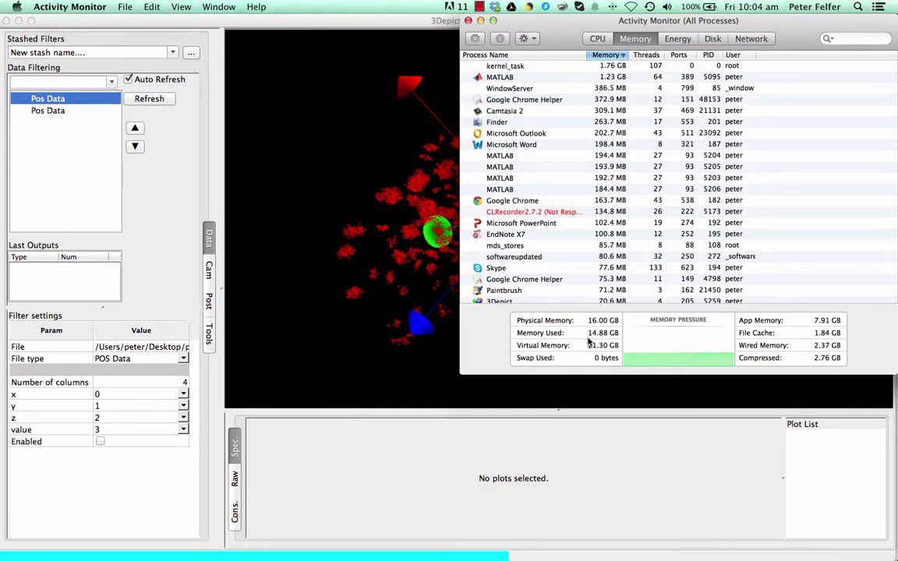
{"action": "left_click", "coordinate": [467, 20]}
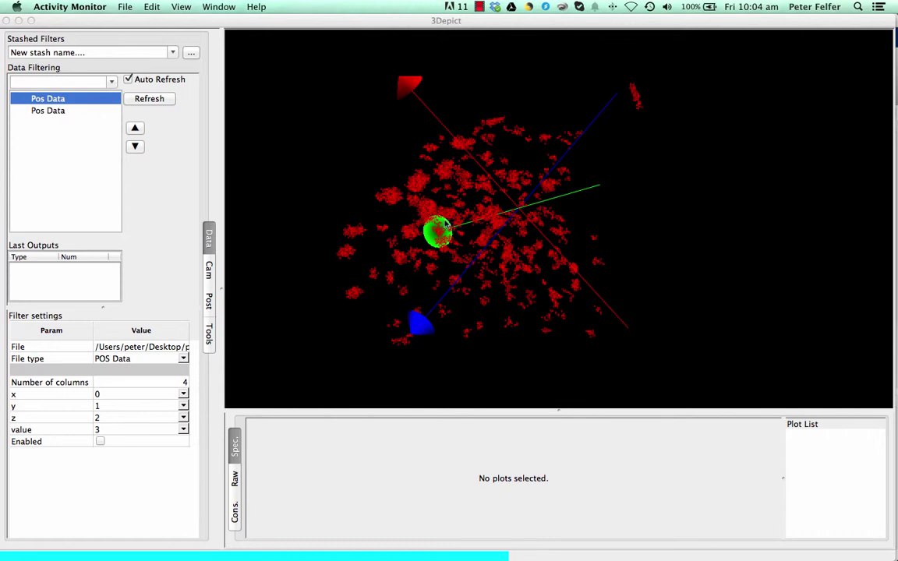
{"action": "left_click_drag", "start_coordinate": [446, 224], "coordinate": [613, 261]}
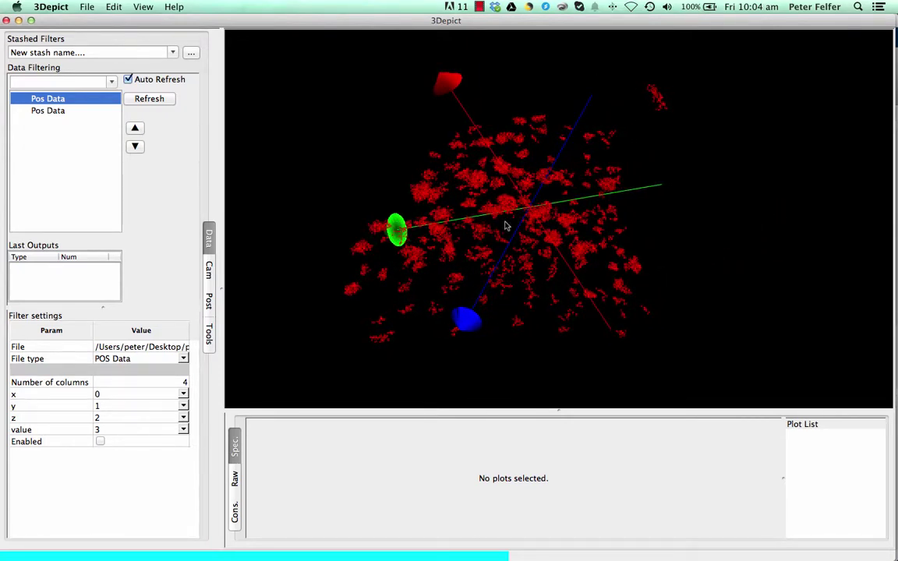
{"action": "scroll", "coordinate": [505, 226], "scroll_direction": "up", "scroll_amount": 4}
{"action": "scroll", "coordinate": [505, 226], "scroll_direction": "down", "scroll_amount": 2}
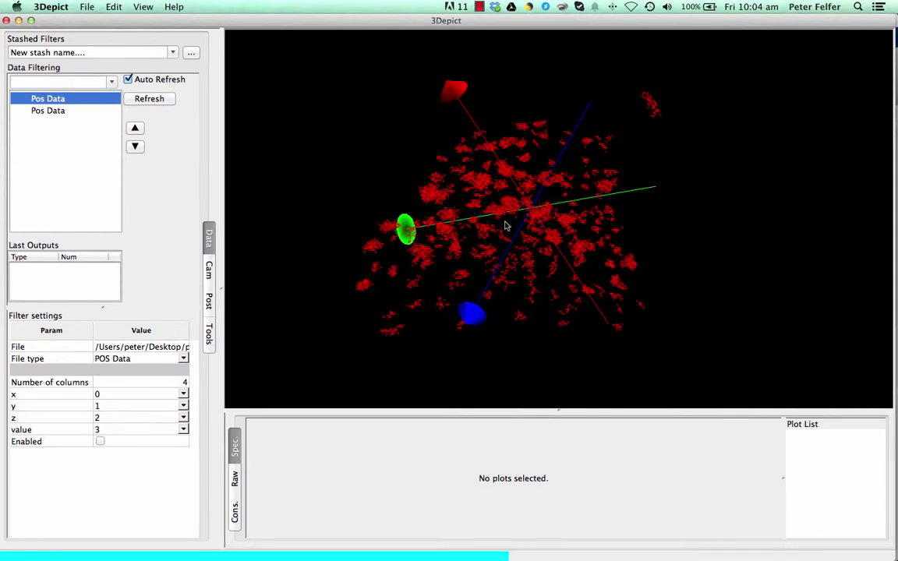
{"action": "scroll", "coordinate": [506, 226], "scroll_direction": "up", "scroll_amount": 3}
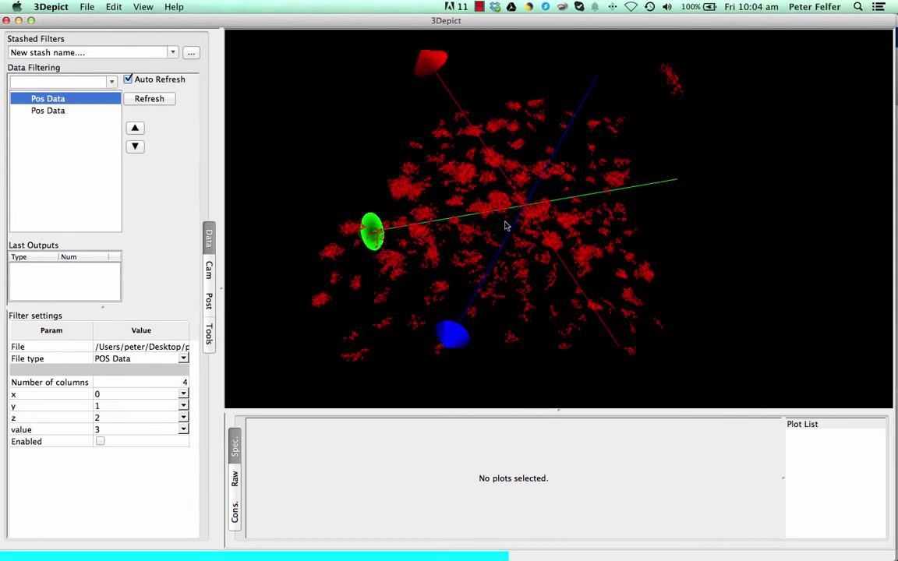